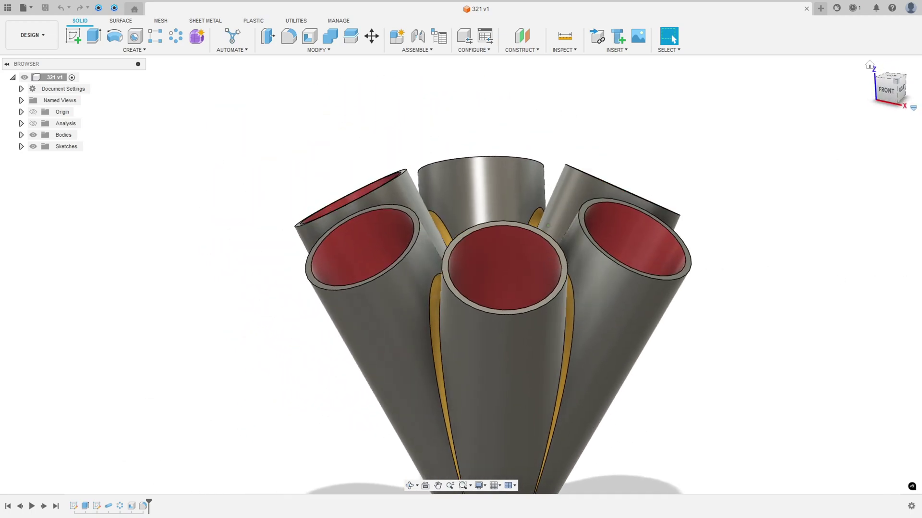
# Step: Orbit the finished manifold, replay its build history, then mark the base fillet on 321.pdf
pyautogui.keyDown('shift'); pyautogui.moveTo(675, 80); pyautogui.dragTo(32, 509, button='middle'); pyautogui.keyUp('shift')
pyautogui.click(32, 508)
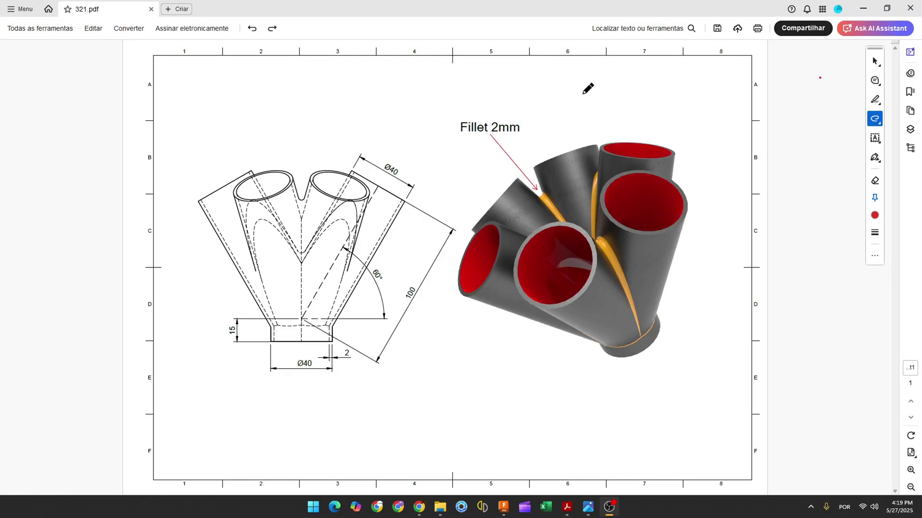
pyautogui.moveTo(570, 63)
pyautogui.mouseDown()
pyautogui.moveTo(586, 121)
pyautogui.moveTo(591, 105)
pyautogui.mouseUp()
pyautogui.keyDown('ctrl'); pyautogui.scroll(1, 549, 378); pyautogui.keyUp('ctrl')
pyautogui.moveTo(699, 331)
pyautogui.mouseDown()
pyautogui.moveTo(729, 313)
pyautogui.moveTo(697, 329)
pyautogui.moveTo(706, 348)
pyautogui.moveTo(741, 312)
pyautogui.mouseUp()
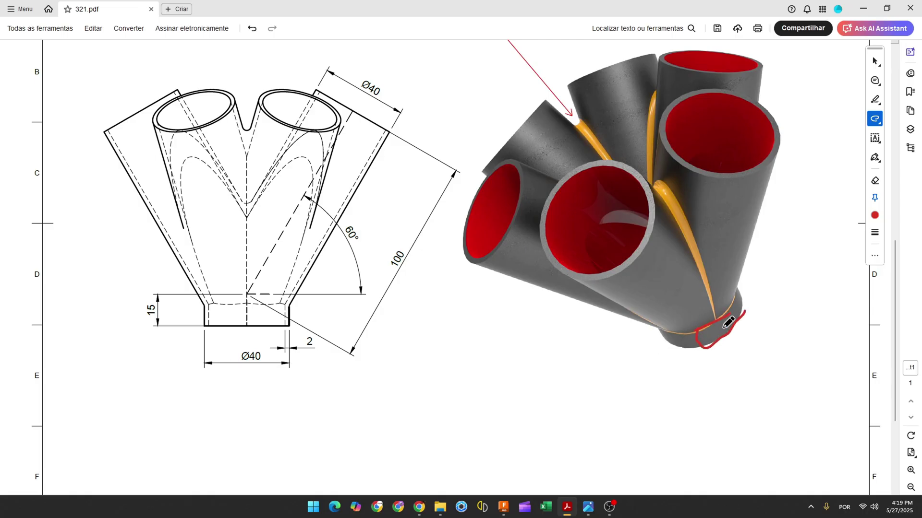
# Step: Strike the Ø40 label, trace the centre line and mark the 15 mm collar top in red
pyautogui.keyDown('ctrl'); pyautogui.scroll(1, 231, 361); pyautogui.keyUp('ctrl')
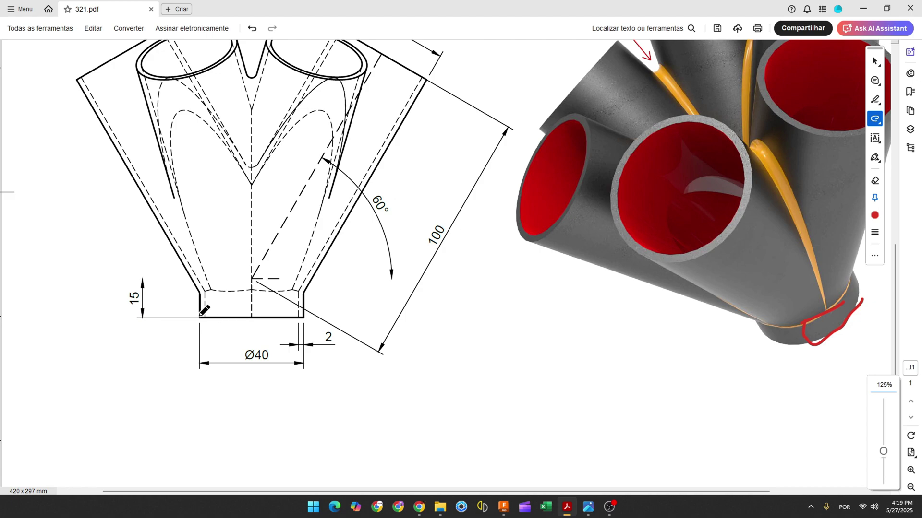
pyautogui.moveTo(242, 356); pyautogui.dragTo(267, 355)
pyautogui.moveTo(252, 317); pyautogui.dragTo(253, 277)
pyautogui.moveTo(142, 279); pyautogui.dragTo(253, 277)
pyautogui.keyDown('ctrl'); pyautogui.scroll(-2, 233, 341); pyautogui.keyUp('ctrl')
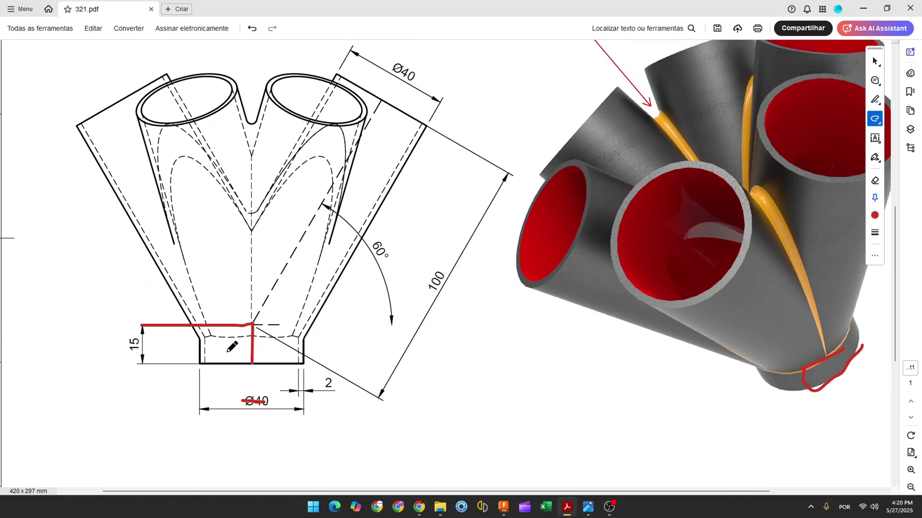
pyautogui.click(503, 506)
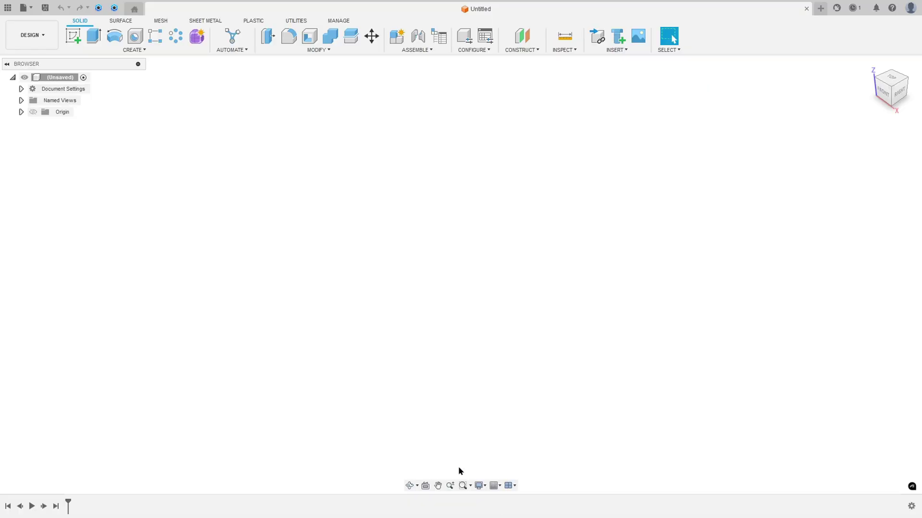
# Step: Sketch a 40 mm diameter circle centred on the origin of the XY plane
pyautogui.click(73, 36)
pyautogui.click(526, 265)
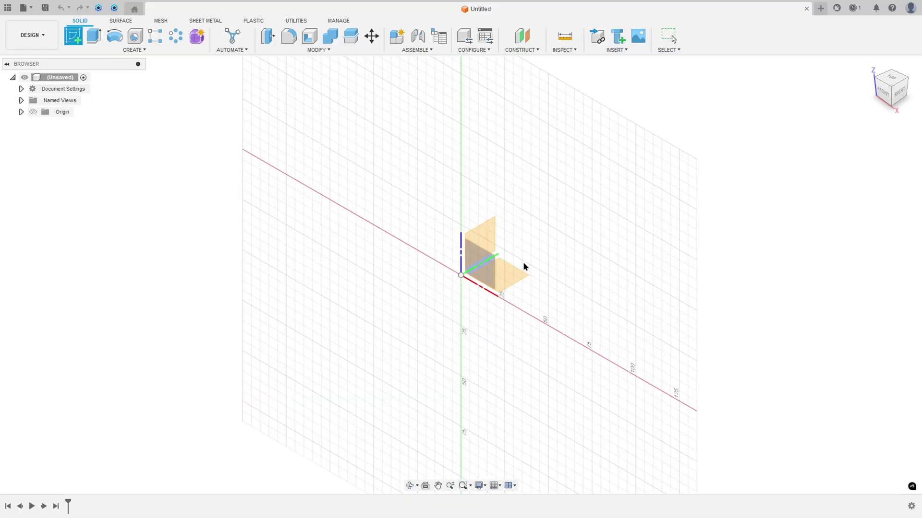
pyautogui.click(115, 36)
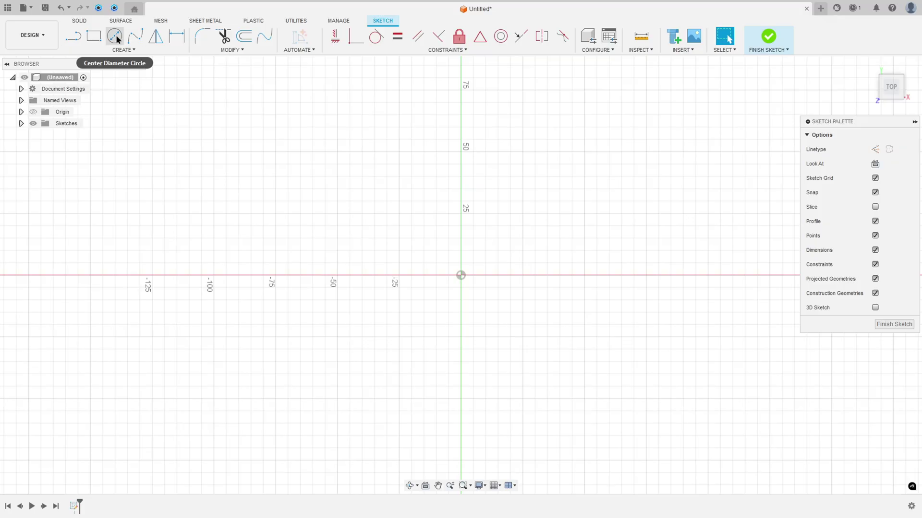
pyautogui.click(461, 275)
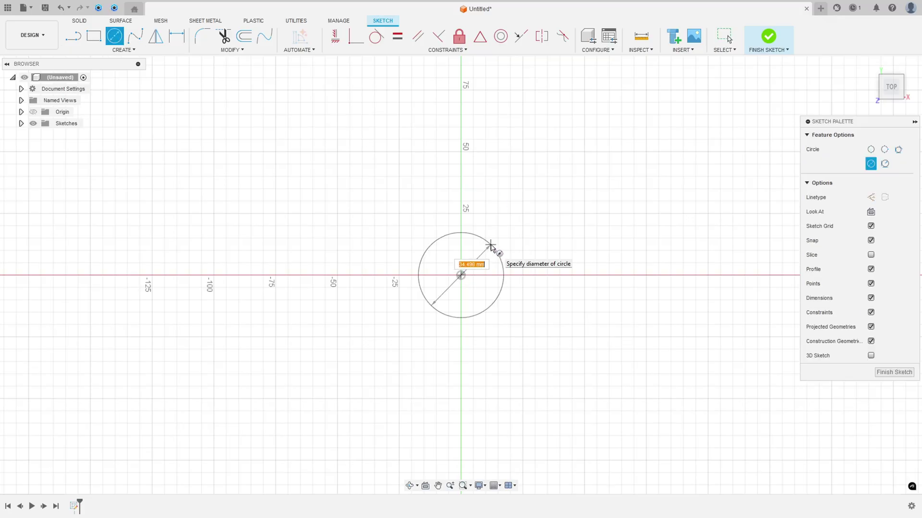
pyautogui.write('40')
pyautogui.press('Return')
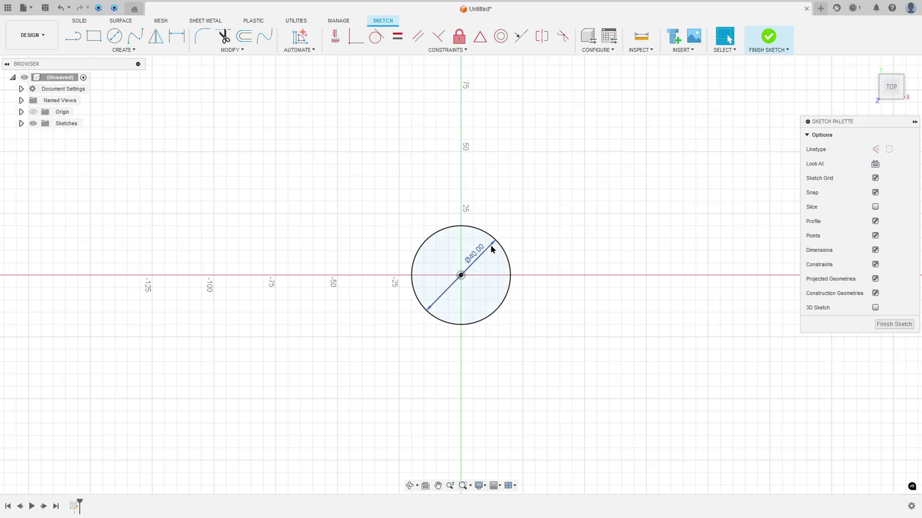
pyautogui.moveTo(482, 256); pyautogui.dragTo(532, 244)
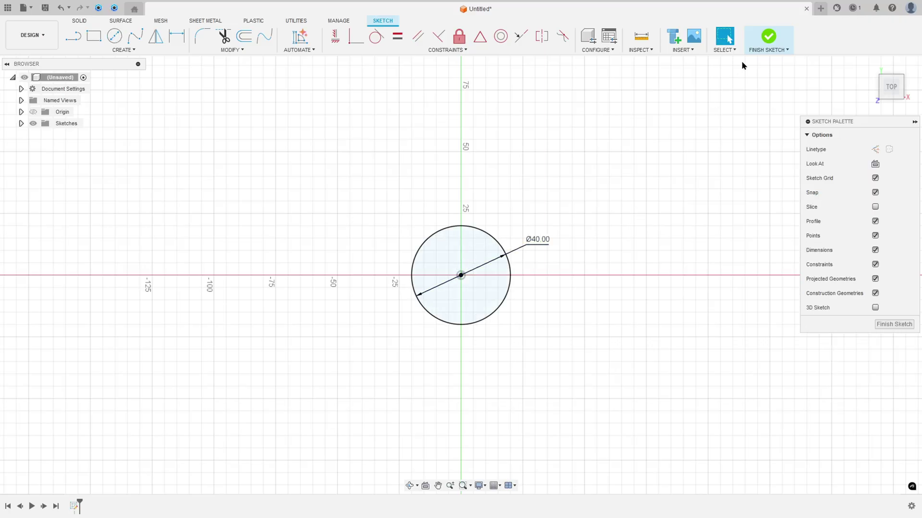
# Step: Finish the sketch and extrude the circle 15 mm into the base cylinder
pyautogui.click(767, 37)
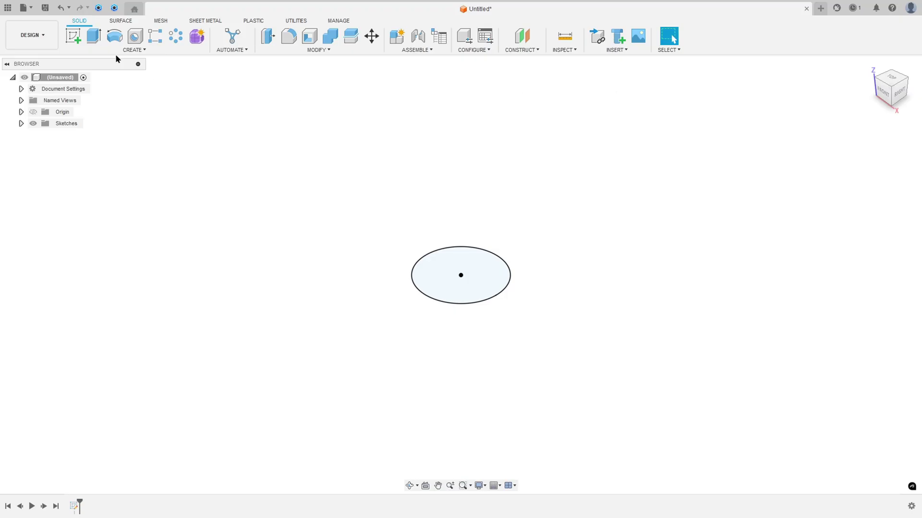
pyautogui.click(94, 36)
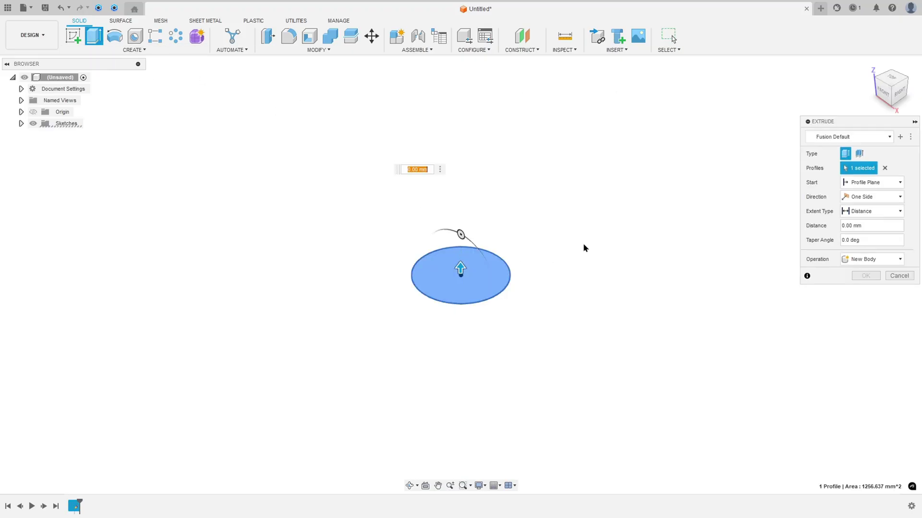
pyautogui.write('15')
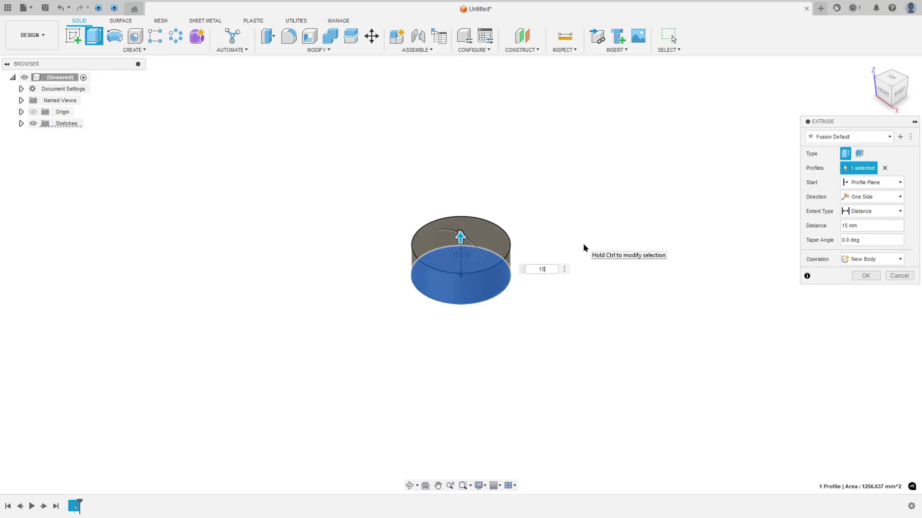
pyautogui.press('Return')
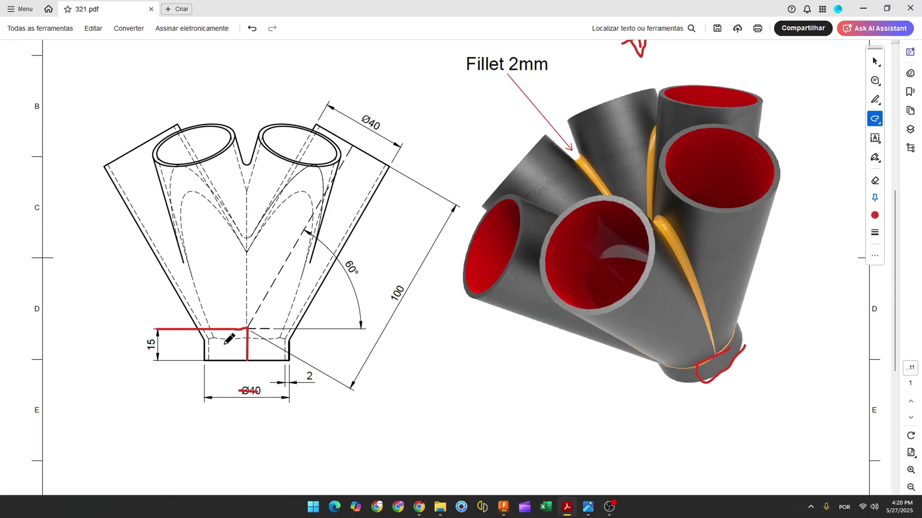
# Step: Trace the 60° tube axis, strike the 100 dimension, and mark the collar line and 60° label
pyautogui.moveTo(250, 325)
pyautogui.mouseDown()
pyautogui.moveTo(258, 293)
pyautogui.moveTo(353, 159)
pyautogui.mouseUp()
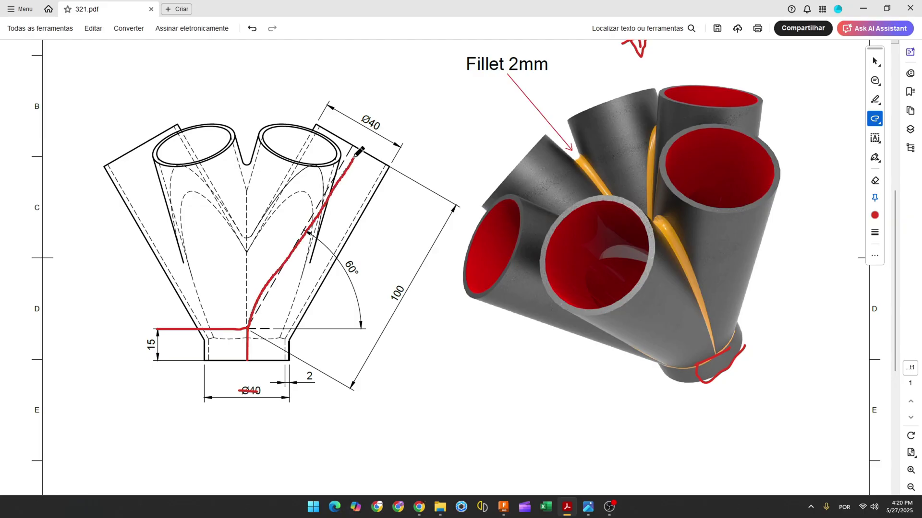
pyautogui.hotkey('ctrl', 'z')
pyautogui.moveTo(249, 323); pyautogui.dragTo(349, 157)
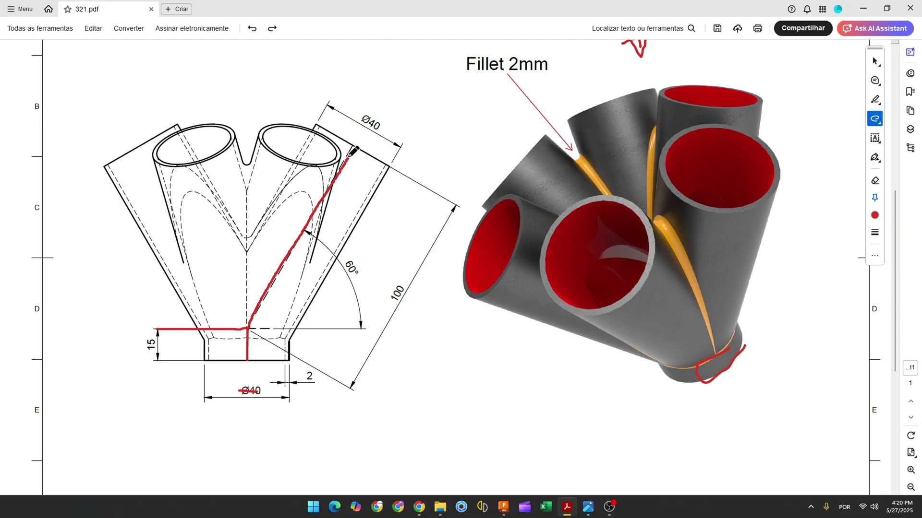
pyautogui.moveTo(403, 284); pyautogui.dragTo(389, 298)
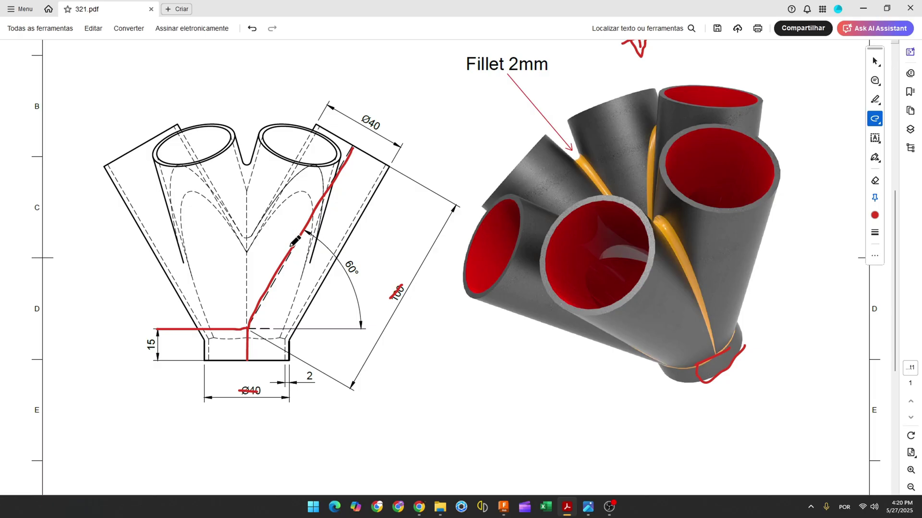
pyautogui.moveTo(247, 329)
pyautogui.mouseDown()
pyautogui.moveTo(285, 328)
pyautogui.moveTo(192, 329)
pyautogui.moveTo(286, 328)
pyautogui.mouseUp()
pyautogui.moveTo(352, 258); pyautogui.dragTo(353, 267)
# Step: Start a sketch on the front plane and project the collar's top edge into it
pyautogui.click(419, 505)
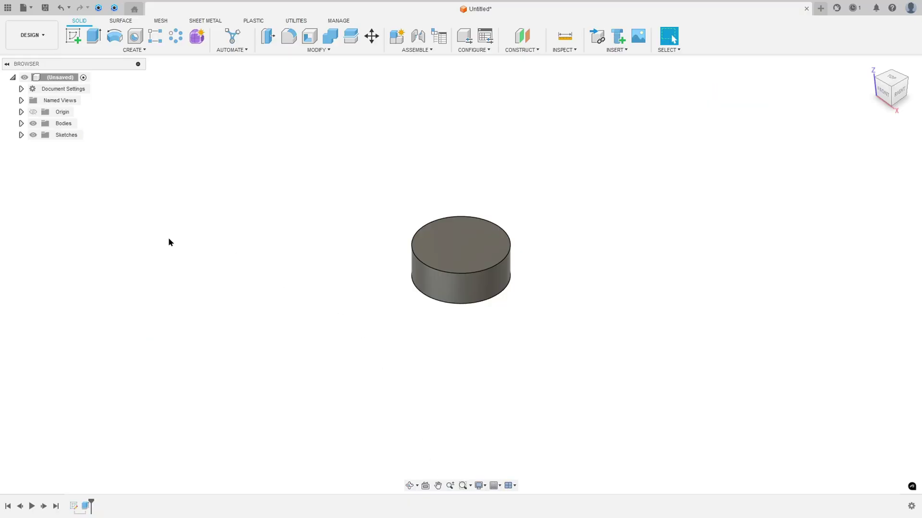
pyautogui.click(73, 36)
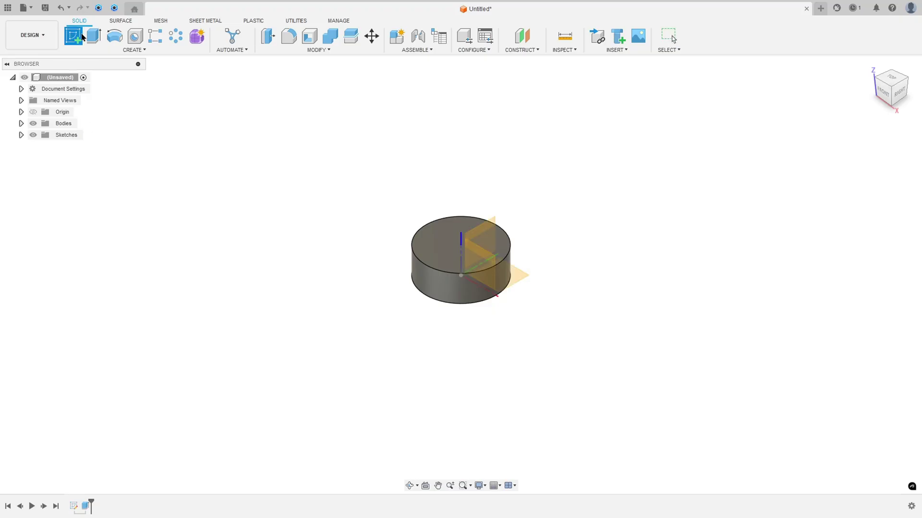
pyautogui.click(478, 250)
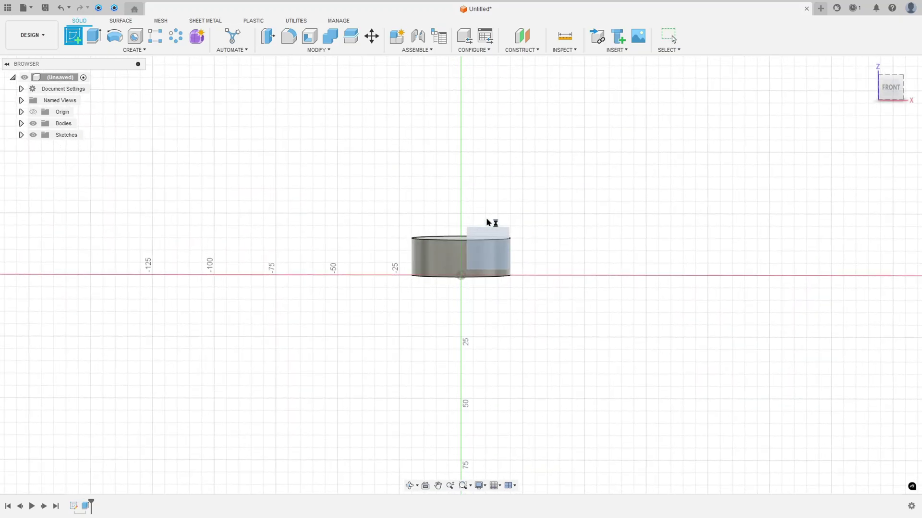
pyautogui.click(134, 51)
pyautogui.moveTo(128, 198)
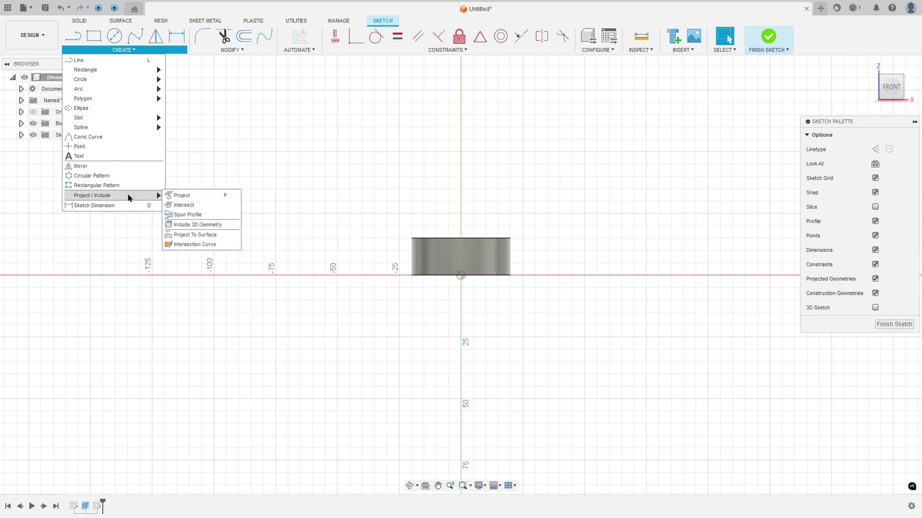
pyautogui.click(181, 196)
pyautogui.keyDown('shift'); pyautogui.moveTo(455, 134); pyautogui.dragTo(455, 148, button='middle'); pyautogui.keyUp('shift')
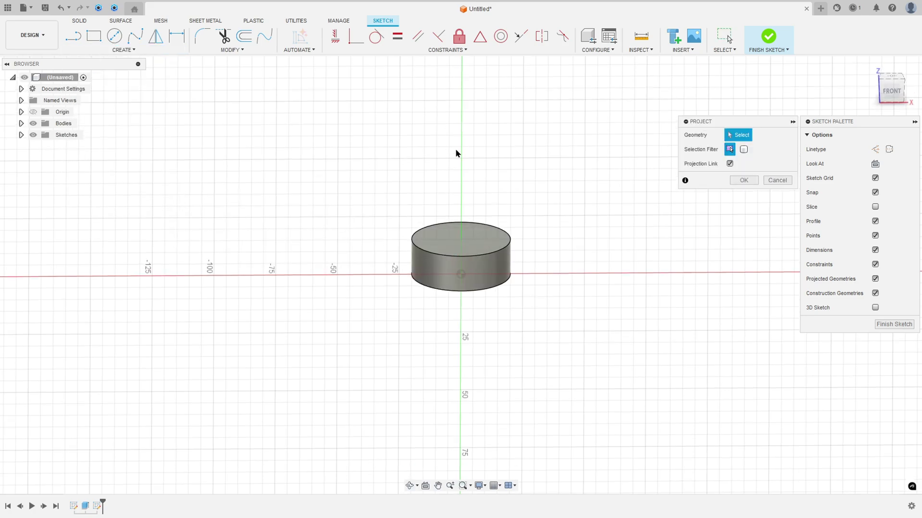
pyautogui.click(468, 246)
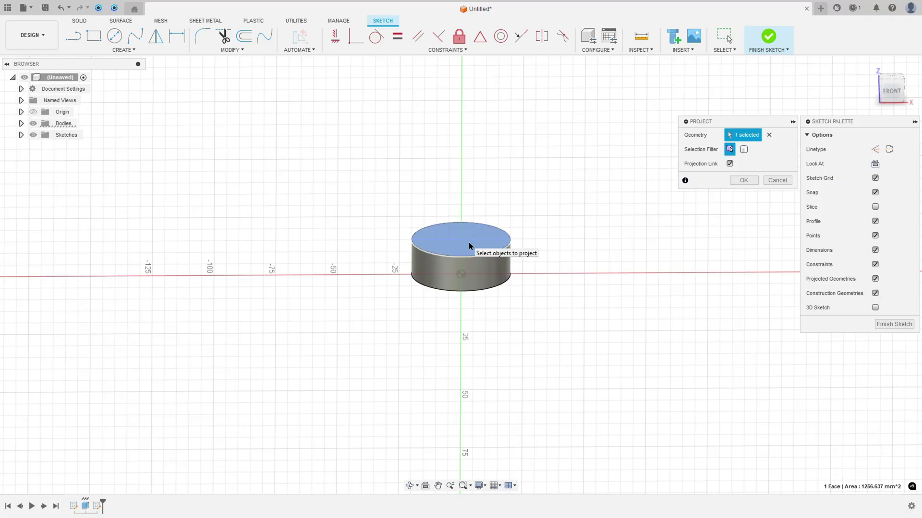
pyautogui.click(743, 181)
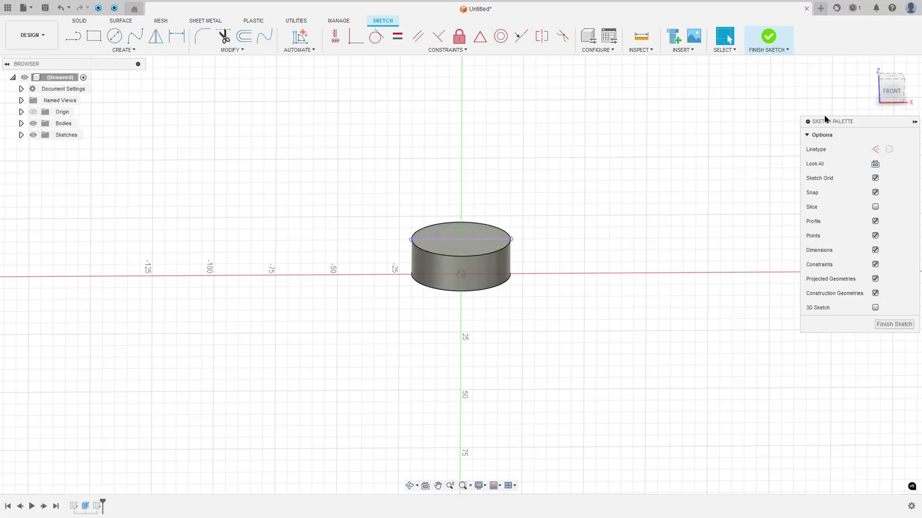
# Step: Draw a 100 mm line at 60° from the top-face centre, finish, and strike the drawing's top Ø40
pyautogui.press('l')
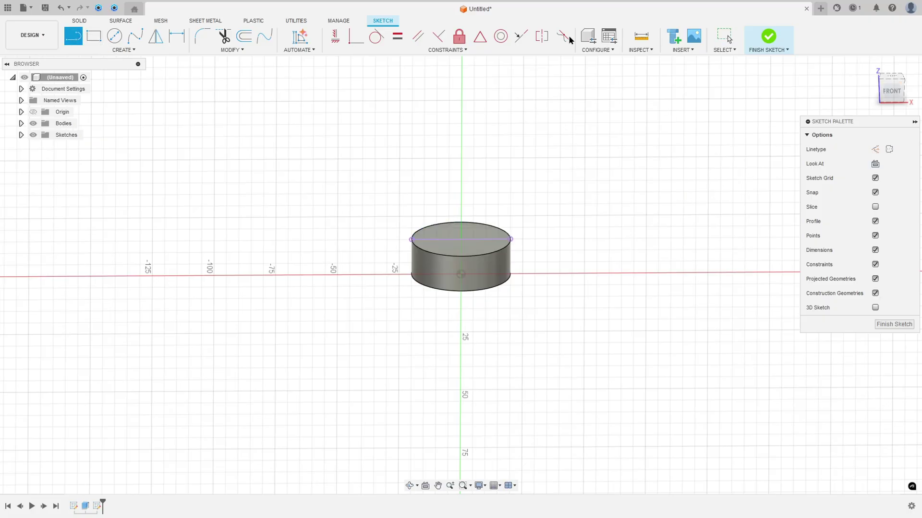
pyautogui.click(461, 238)
pyautogui.write('100')
pyautogui.press('Tab')
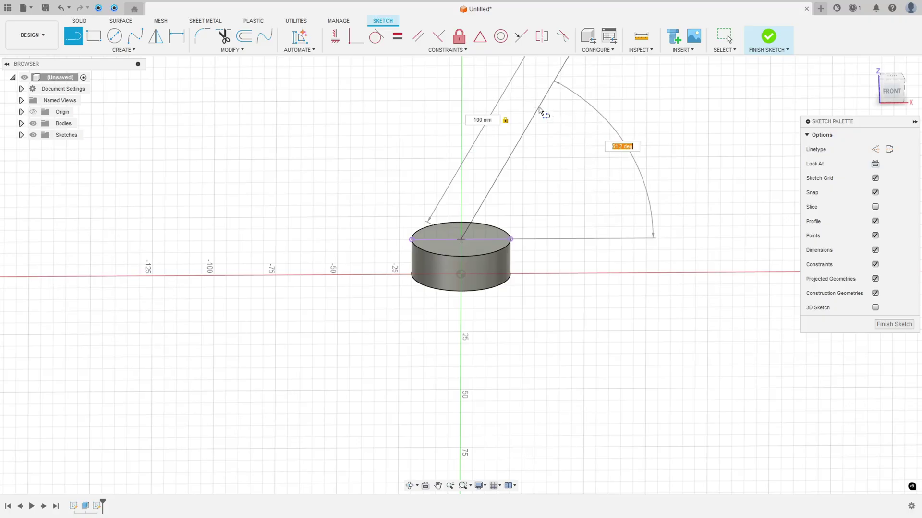
pyautogui.press('Tab')
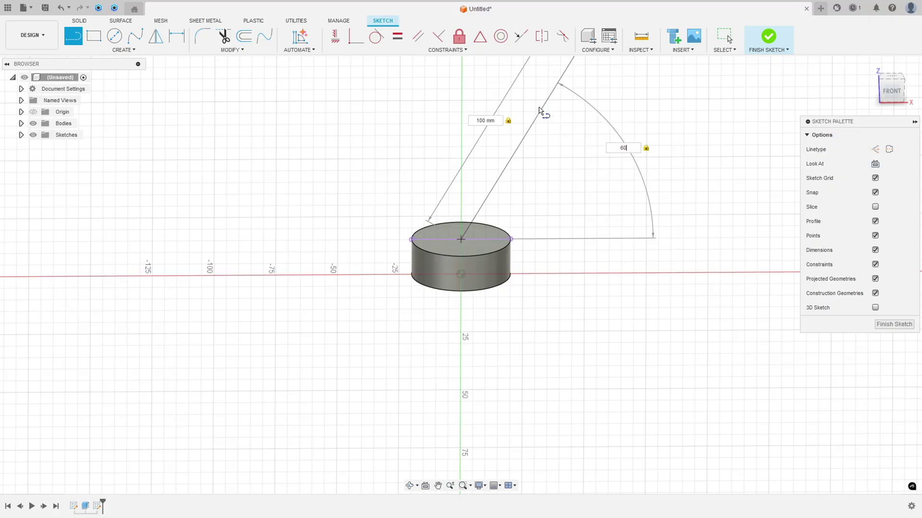
pyautogui.press('Return')
pyautogui.press('Escape')
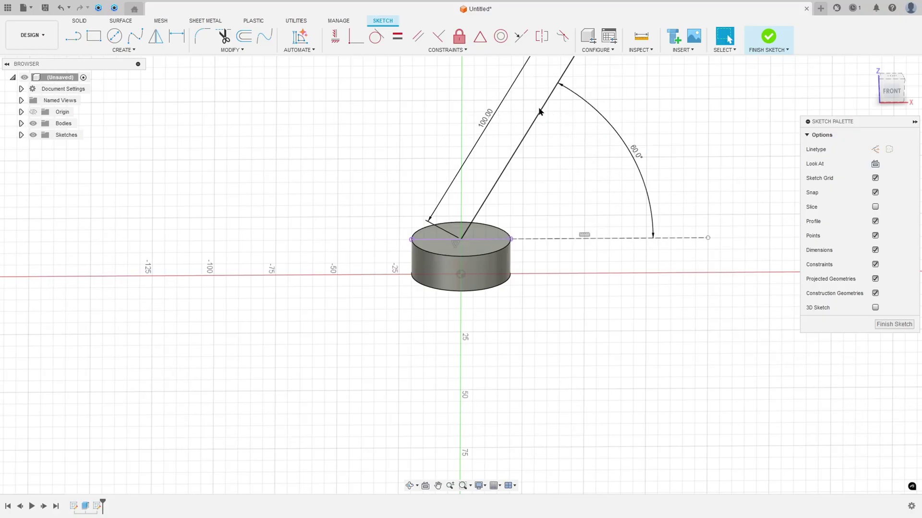
pyautogui.click(891, 91)
pyautogui.moveTo(695, 127)
pyautogui.mouseDown(button='middle')
pyautogui.moveTo(670, 152)
pyautogui.moveTo(656, 233)
pyautogui.mouseUp(button='middle')
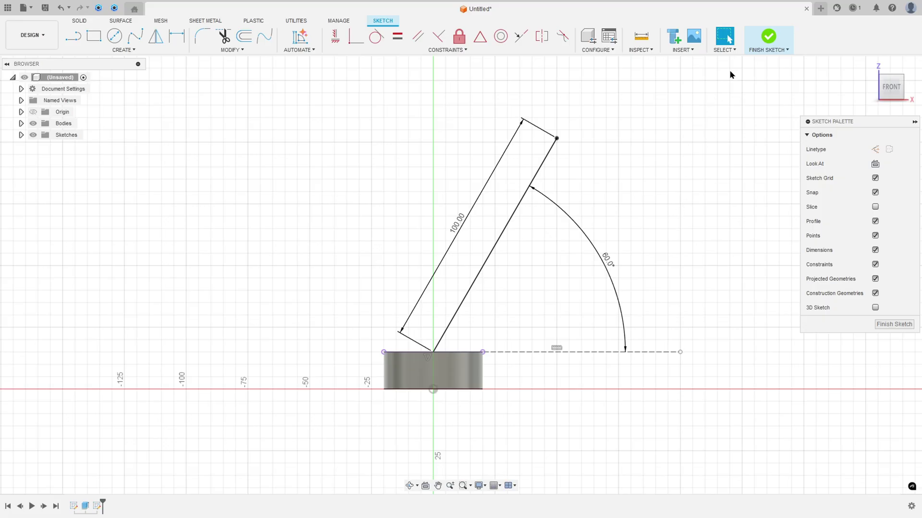
pyautogui.click(767, 42)
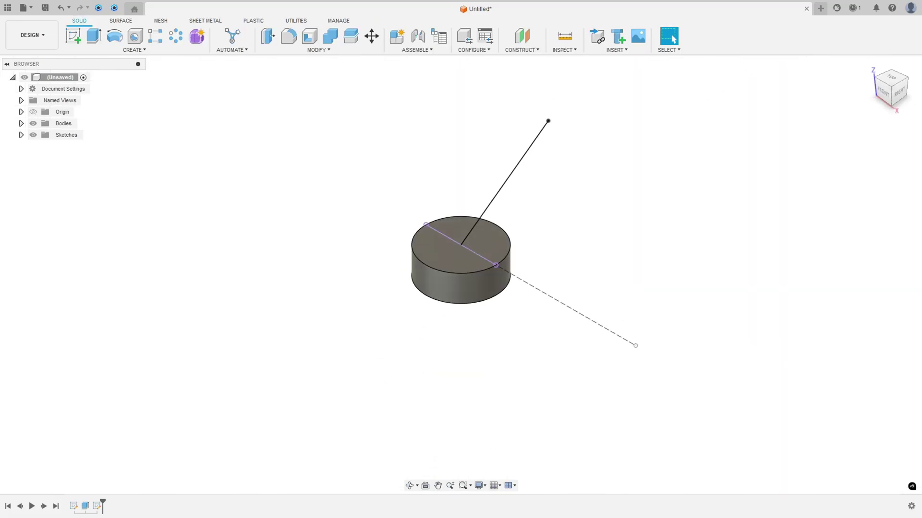
pyautogui.hotkey('alt', 'Tab')
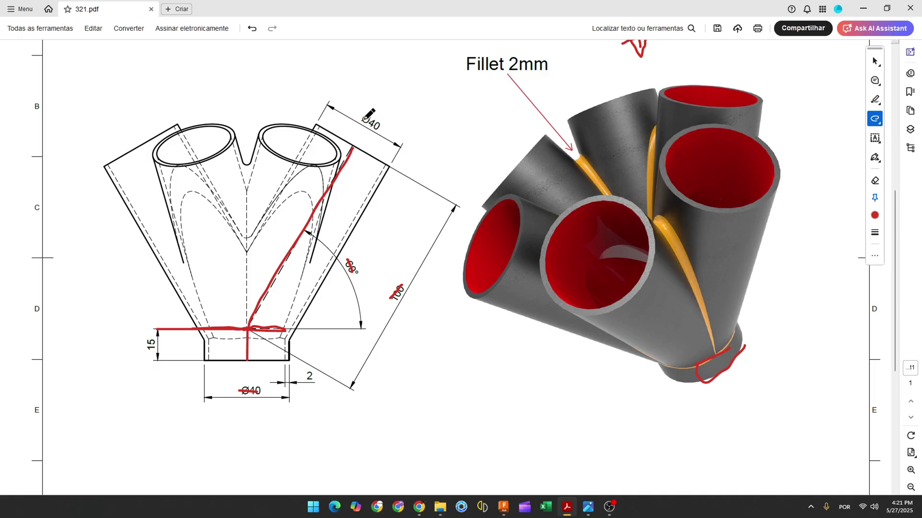
pyautogui.moveTo(360, 116); pyautogui.dragTo(379, 127)
# Step: Create a solid 40 mm pipe along the 60° sketch line, joined to the collar
pyautogui.click(502, 507)
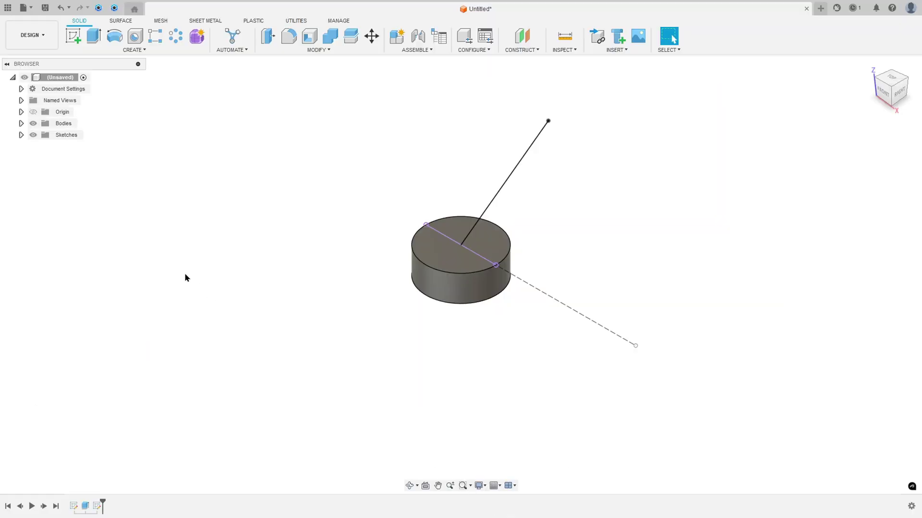
pyautogui.click(134, 49)
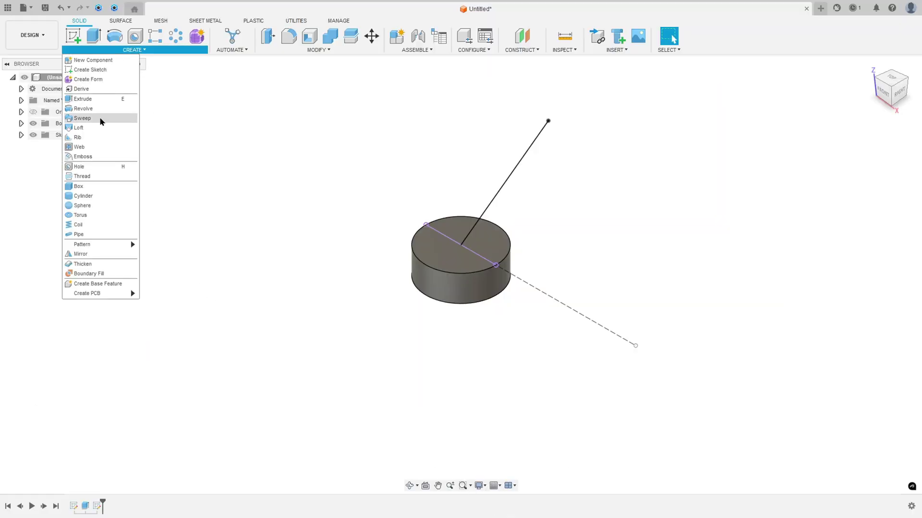
pyautogui.click(85, 235)
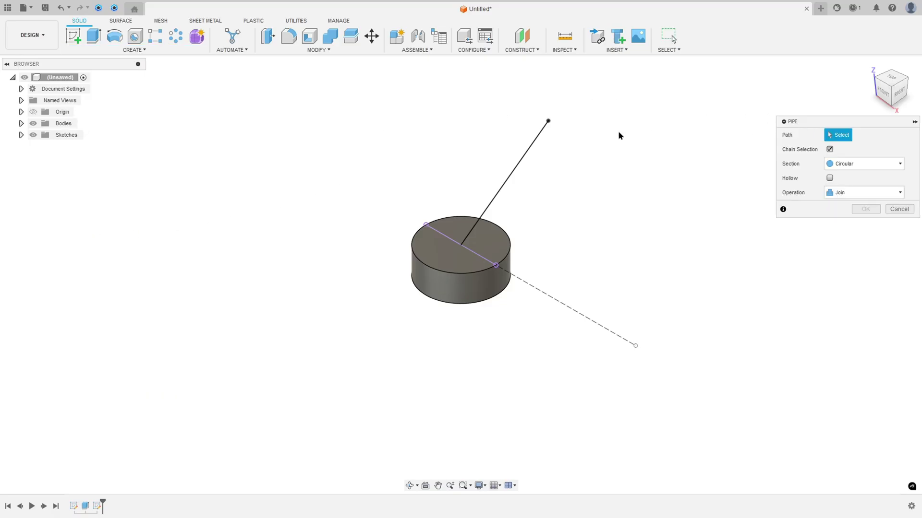
pyautogui.click(521, 163)
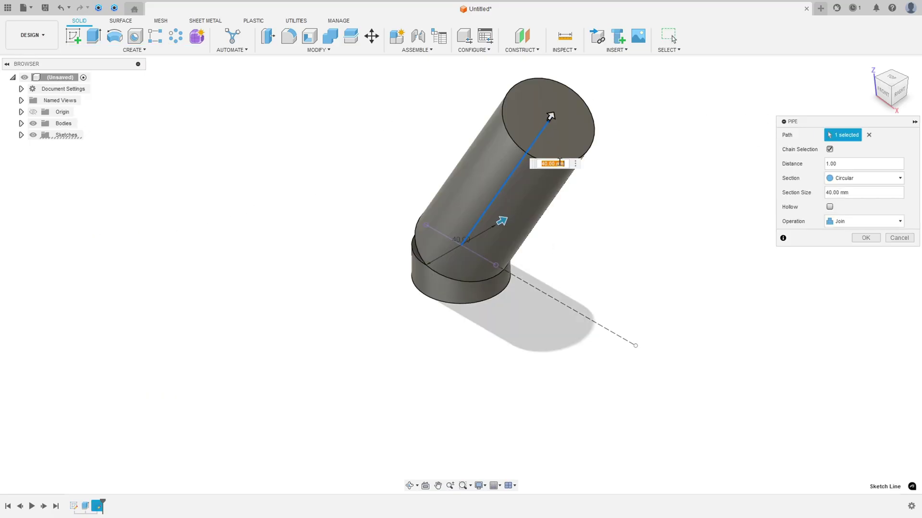
pyautogui.click(853, 193)
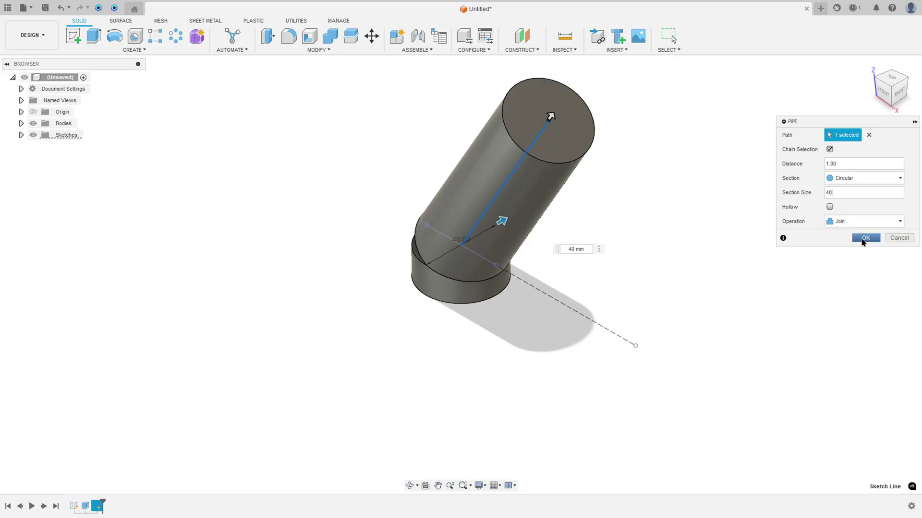
pyautogui.click(863, 241)
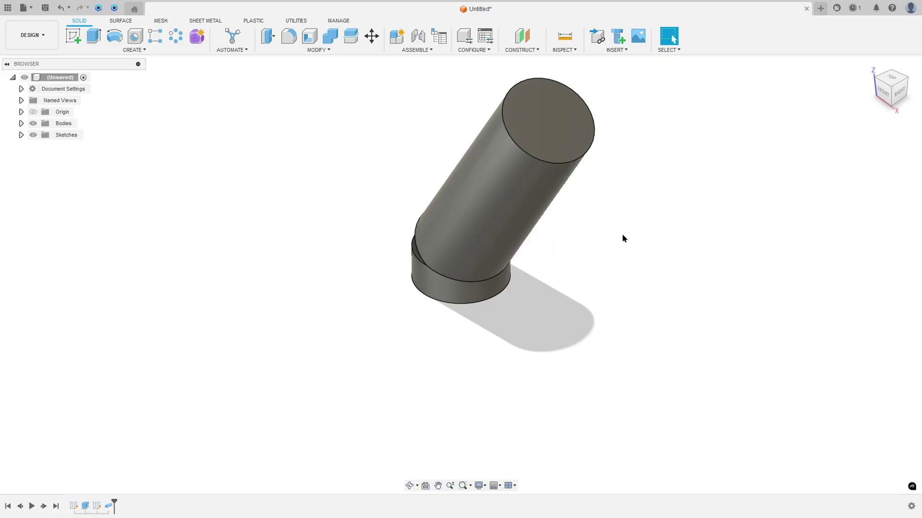
pyautogui.keyDown('shift'); pyautogui.moveTo(615, 232); pyautogui.dragTo(631, 208, button='middle'); pyautogui.keyUp('shift')
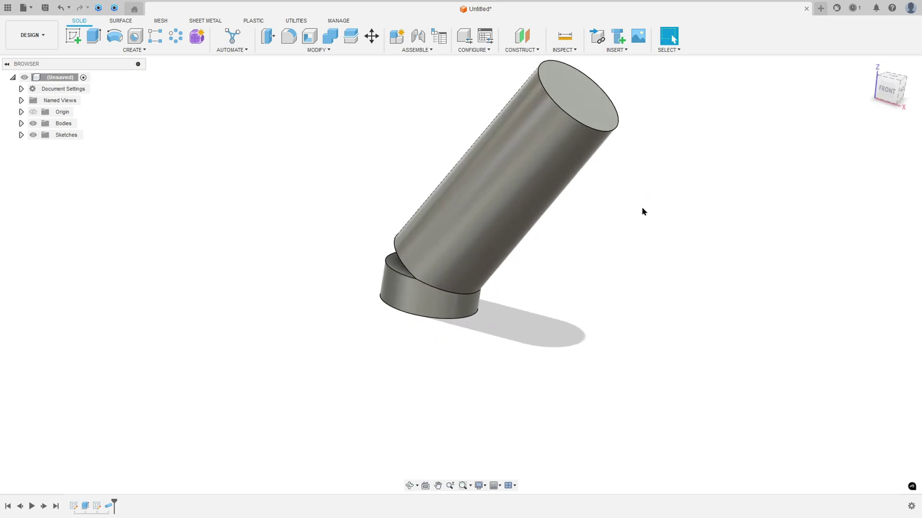
pyautogui.press('F6')
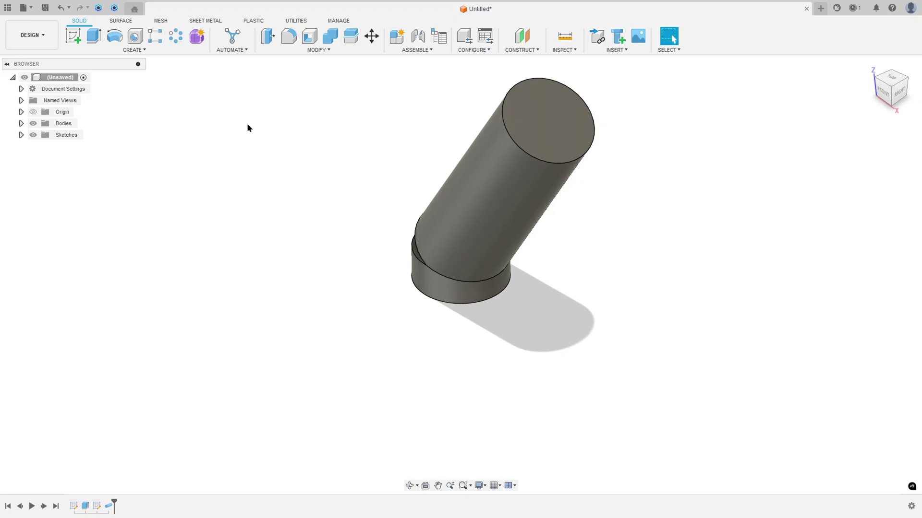
pyautogui.hotkey('alt', 'Tab')
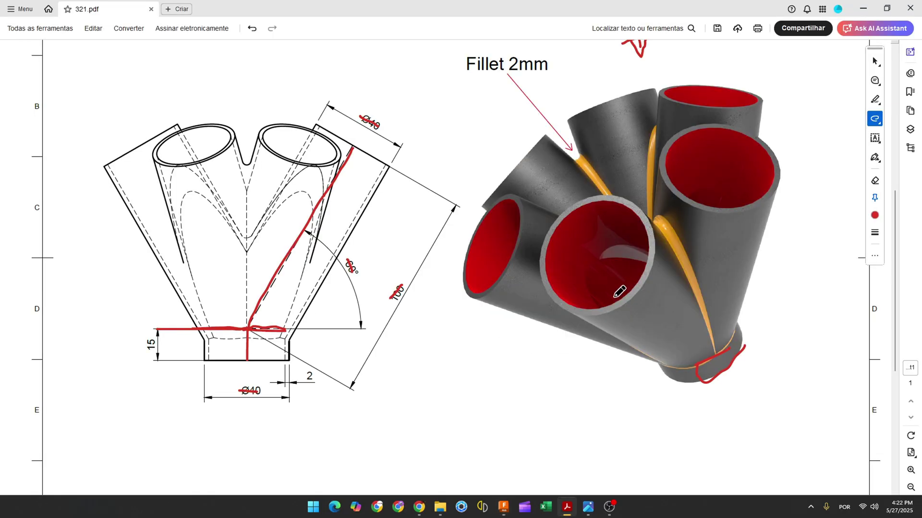
# Step: Write a red 6 by the Fillet 2mm note and tick each of the six tubes
pyautogui.moveTo(452, 97)
pyautogui.mouseDown()
pyautogui.moveTo(472, 119)
pyautogui.moveTo(461, 116)
pyautogui.mouseUp()
pyautogui.moveTo(507, 208); pyautogui.dragTo(507, 230)
pyautogui.moveTo(525, 162); pyautogui.dragTo(542, 176)
pyautogui.moveTo(619, 118); pyautogui.dragTo(625, 133)
pyautogui.moveTo(688, 105); pyautogui.dragTo(690, 109)
pyautogui.moveTo(720, 154); pyautogui.dragTo(721, 169)
pyautogui.moveTo(607, 230); pyautogui.dragTo(612, 224)
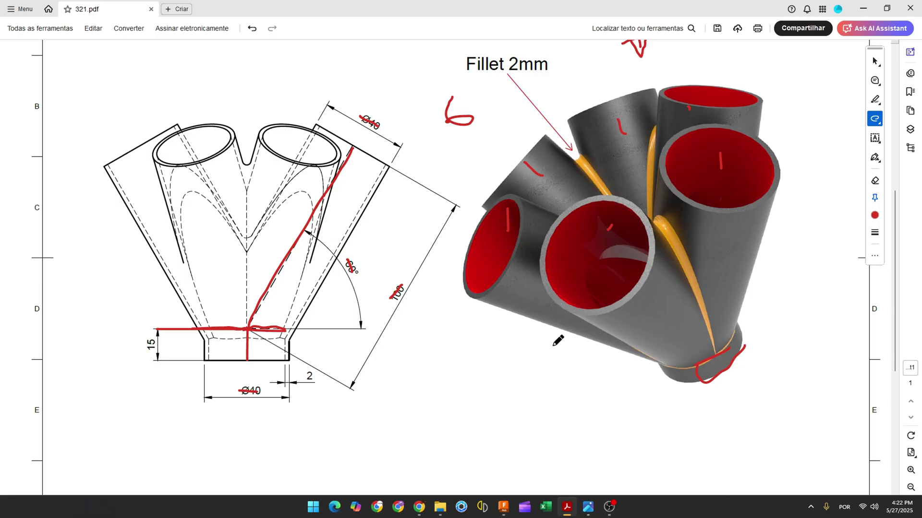
pyautogui.click(504, 510)
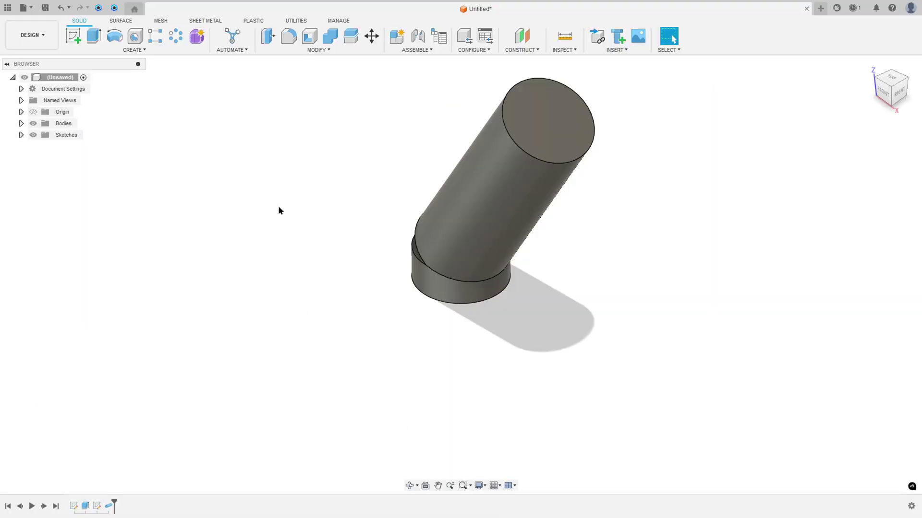
# Step: Start a circular pattern with the pipe as the feature to repeat
pyautogui.click(141, 50)
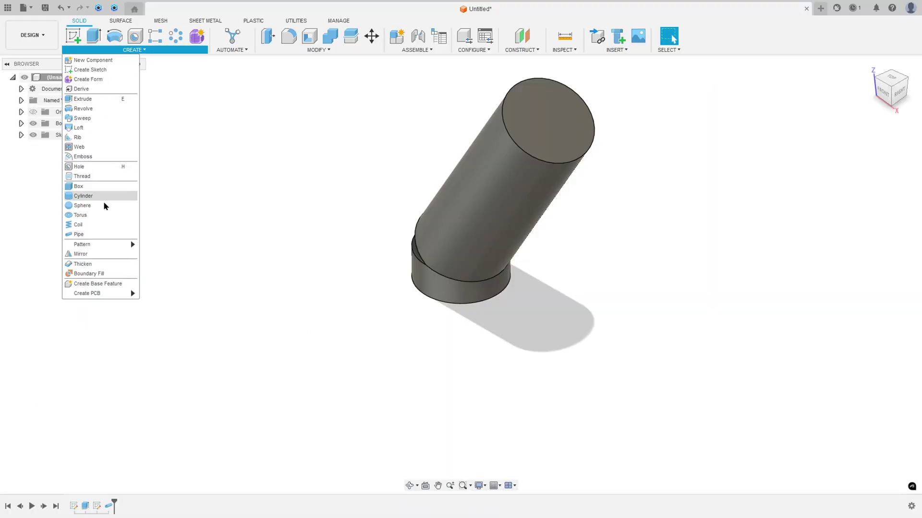
pyautogui.moveTo(110, 246)
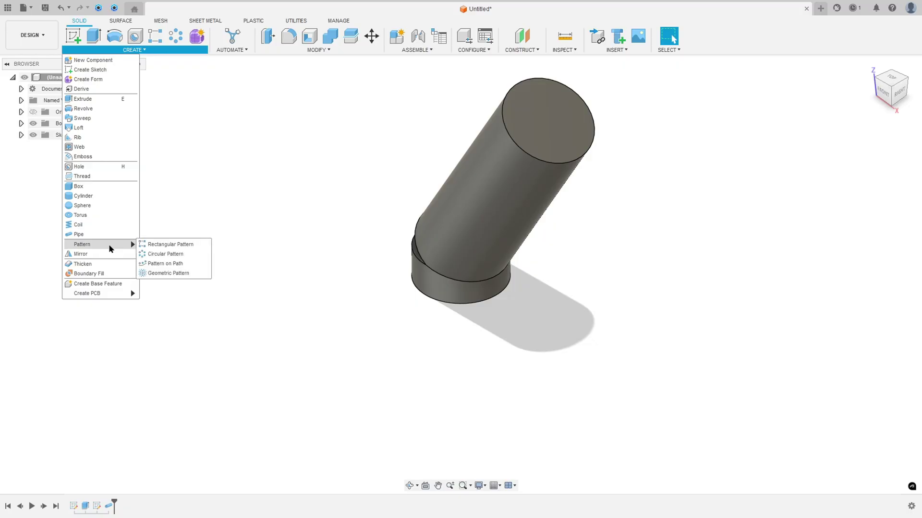
pyautogui.click(159, 254)
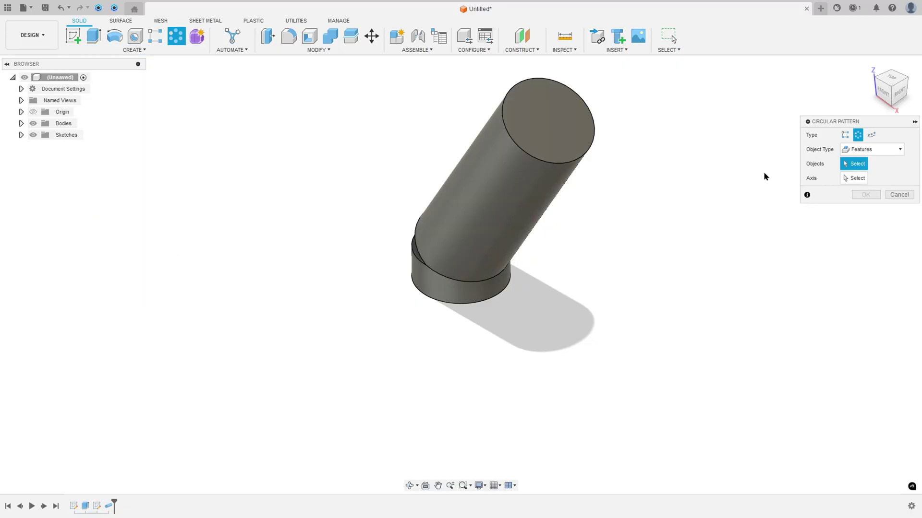
pyautogui.click(867, 149)
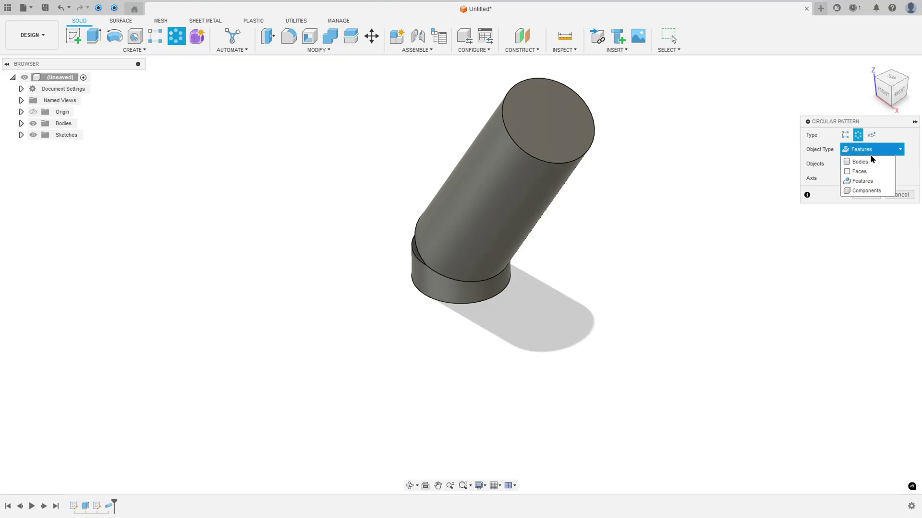
pyautogui.click(860, 186)
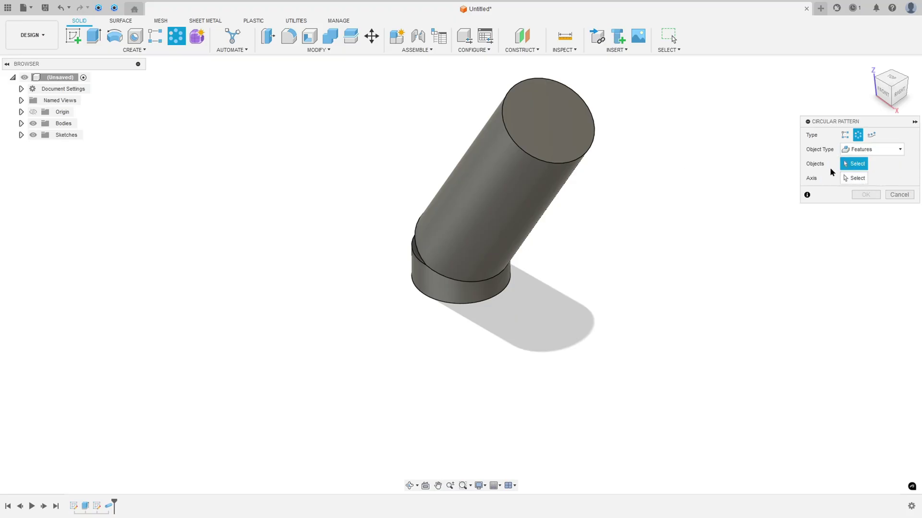
pyautogui.click(529, 175)
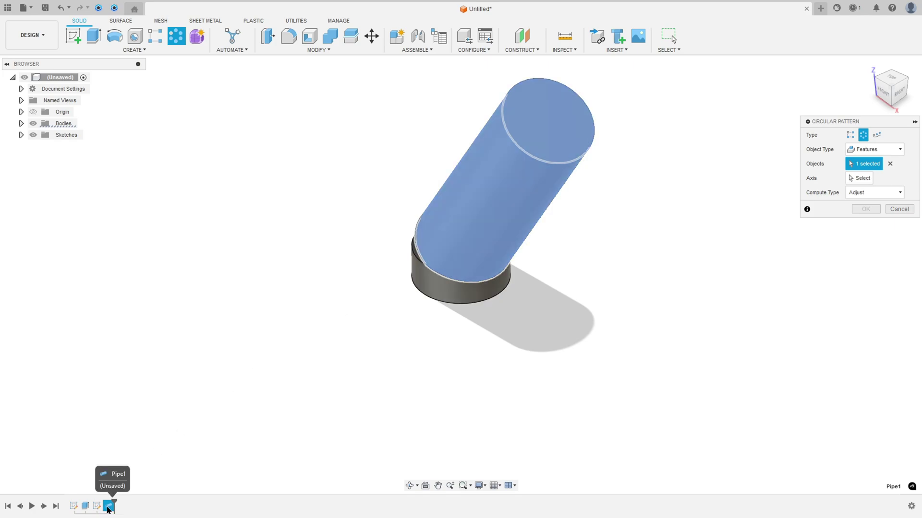
# Step: Use the vertical Z axis as the pattern axis and confirm 6 copies
pyautogui.click(860, 179)
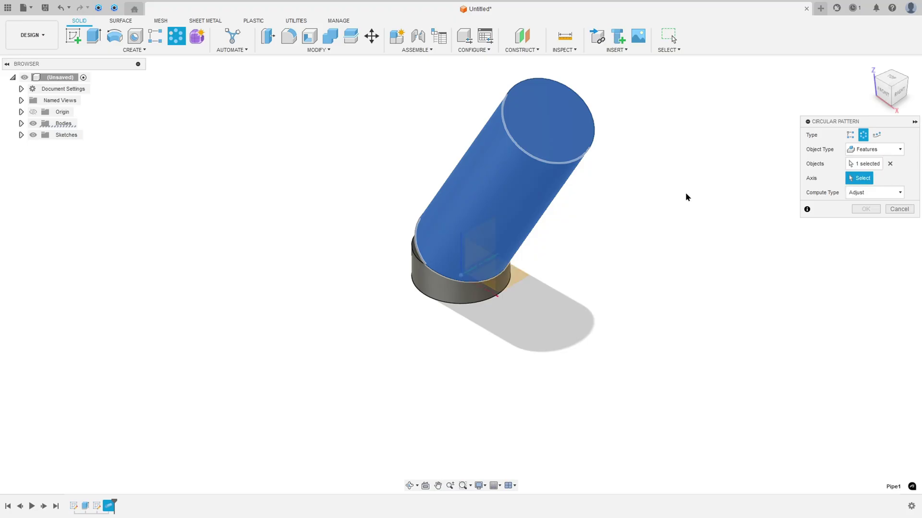
pyautogui.click(34, 124)
pyautogui.keyDown('shift'); pyautogui.moveTo(319, 204); pyautogui.dragTo(457, 245, button='middle'); pyautogui.keyUp('shift')
pyautogui.click(460, 246)
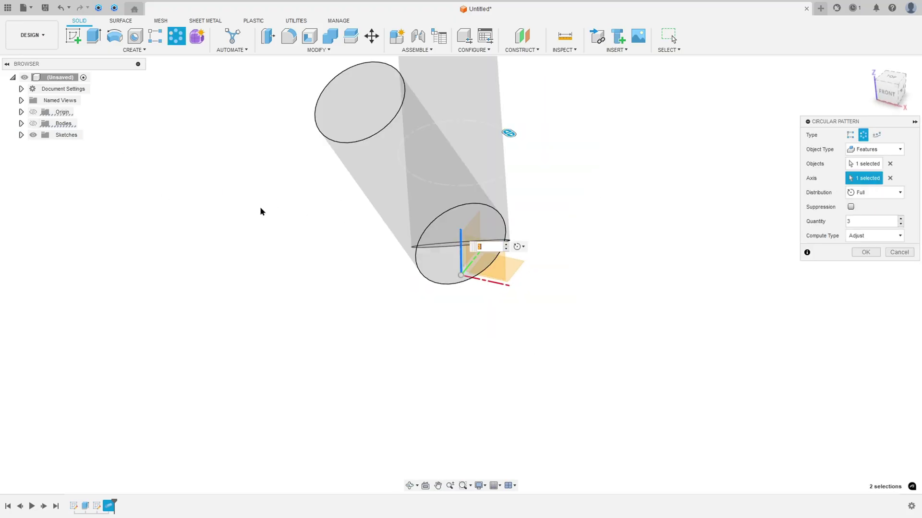
pyautogui.click(33, 124)
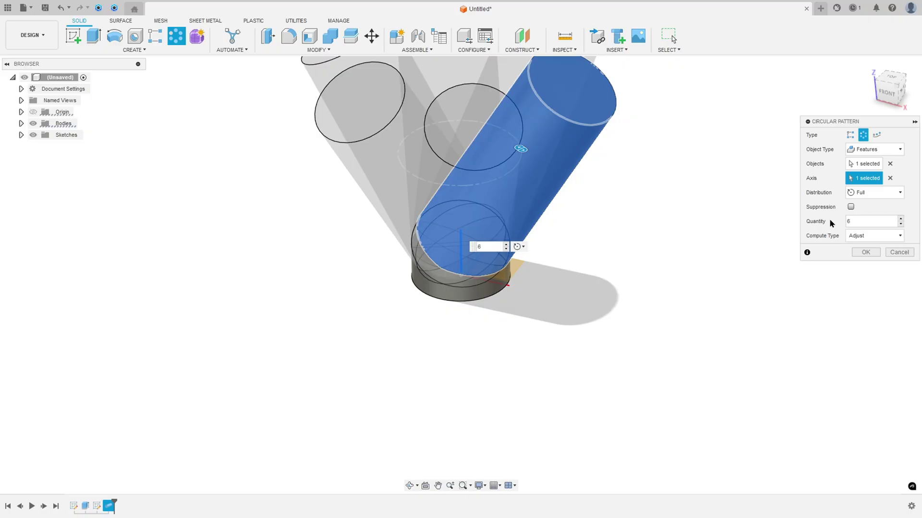
pyautogui.press('Return')
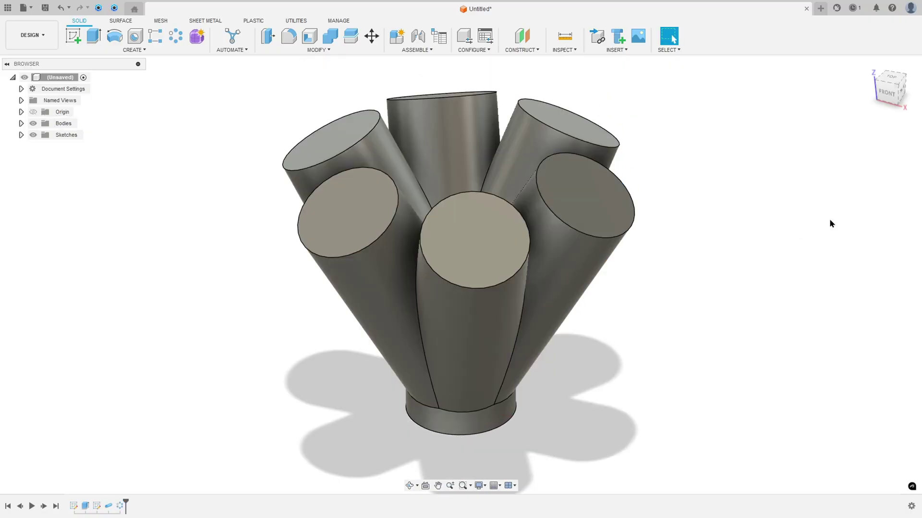
pyautogui.keyDown('shift'); pyautogui.moveTo(693, 214); pyautogui.dragTo(782, 189, button='middle'); pyautogui.keyUp('shift')
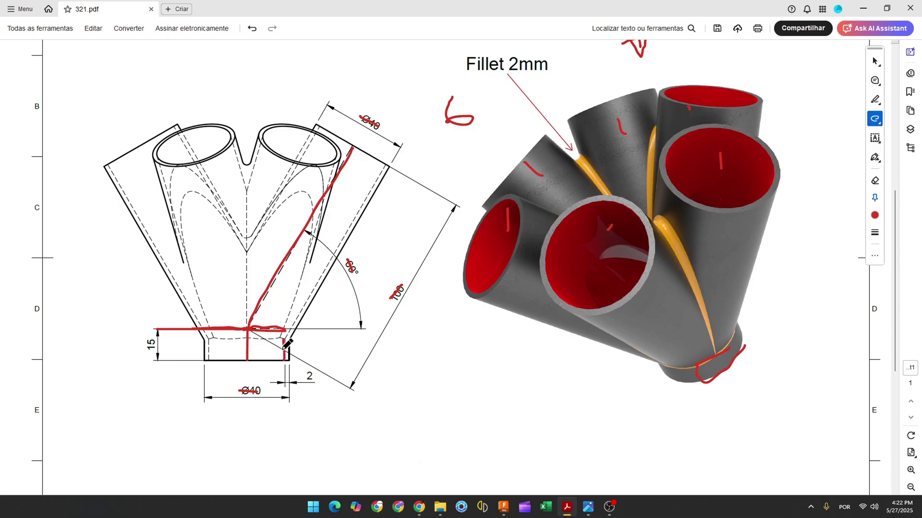
# Step: Trace the tube's right outer wall in red on the drawing, then return to Fusion 360
pyautogui.moveTo(293, 322); pyautogui.dragTo(361, 212)
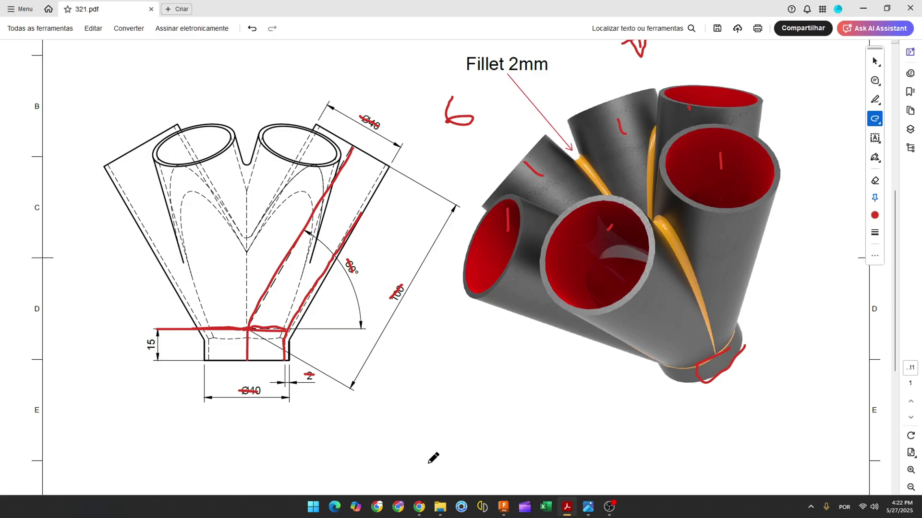
pyautogui.click(504, 513)
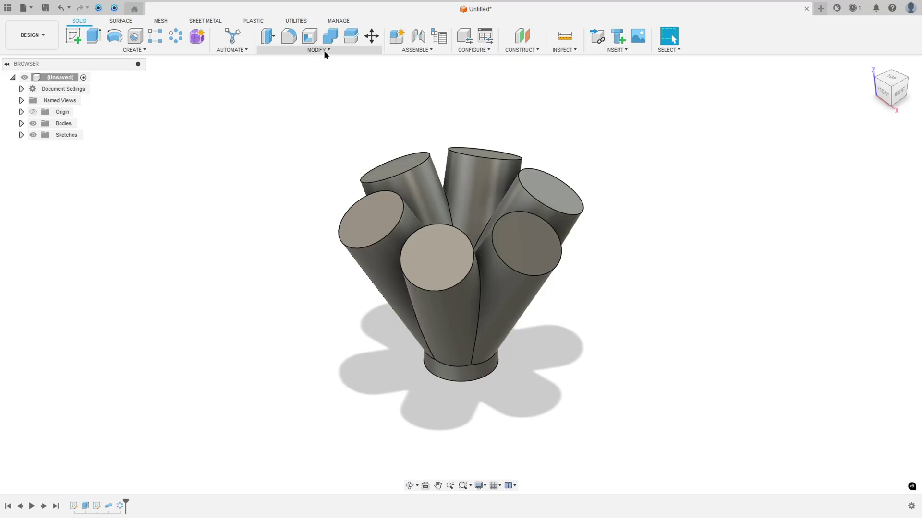
# Step: Start a shell and select the six tube end faces plus the collar's bottom face
pyautogui.click(311, 42)
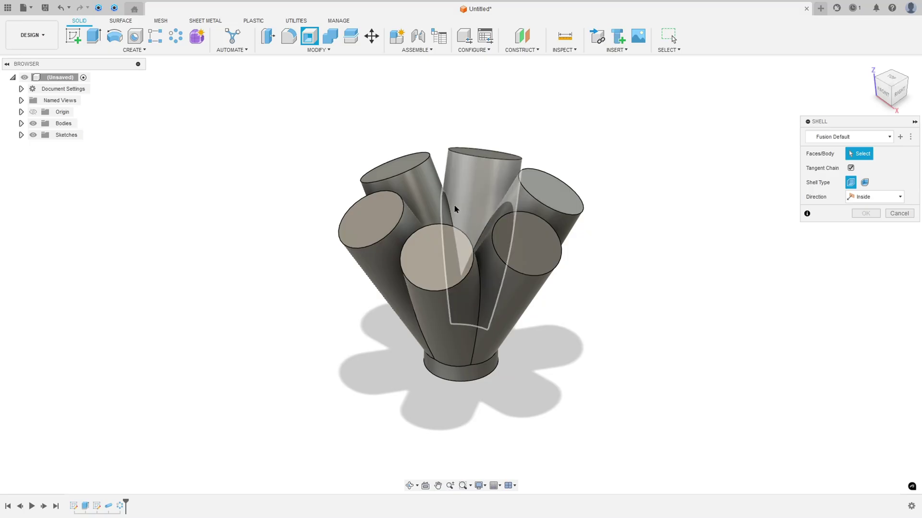
pyautogui.click(447, 260)
pyautogui.click(523, 247)
pyautogui.click(540, 192)
pyautogui.keyDown('shift'); pyautogui.moveTo(491, 135); pyautogui.dragTo(494, 162, button='middle'); pyautogui.keyUp('shift')
pyautogui.click(485, 158)
pyautogui.click(391, 185)
pyautogui.click(374, 269)
pyautogui.keyDown('shift'); pyautogui.moveTo(420, 312); pyautogui.dragTo(459, 323, button='middle'); pyautogui.keyUp('shift')
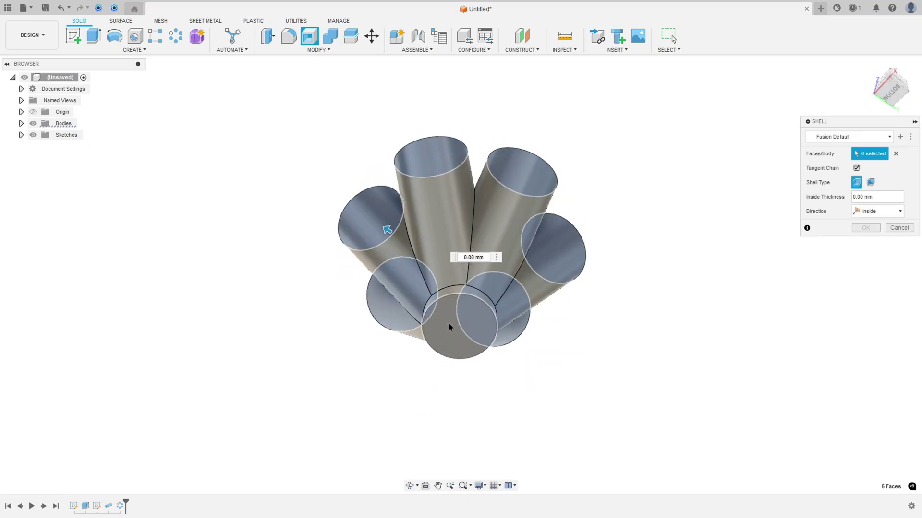
pyautogui.click(450, 327)
# Step: Set the inside thickness to 2 mm and apply the shell
pyautogui.click(877, 195)
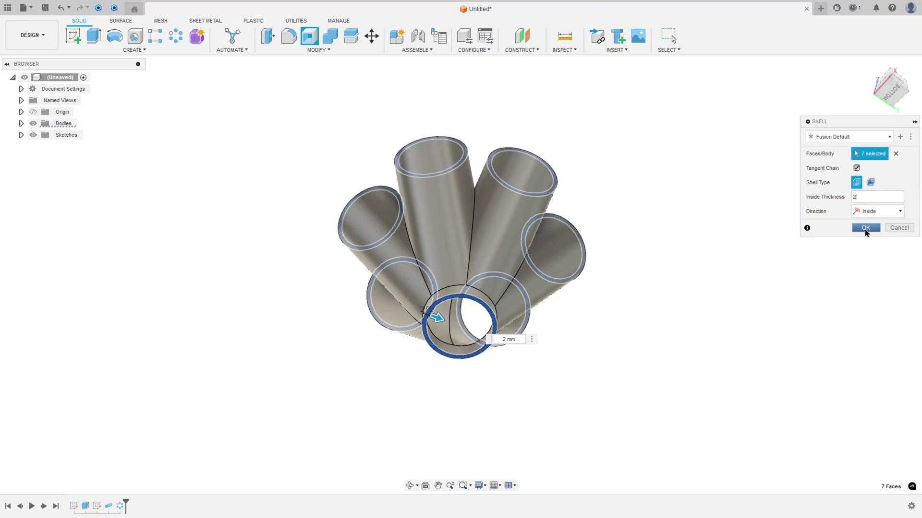
pyautogui.click(865, 229)
pyautogui.keyDown('shift'); pyautogui.moveTo(632, 194); pyautogui.dragTo(524, 236, button='middle'); pyautogui.keyUp('shift')
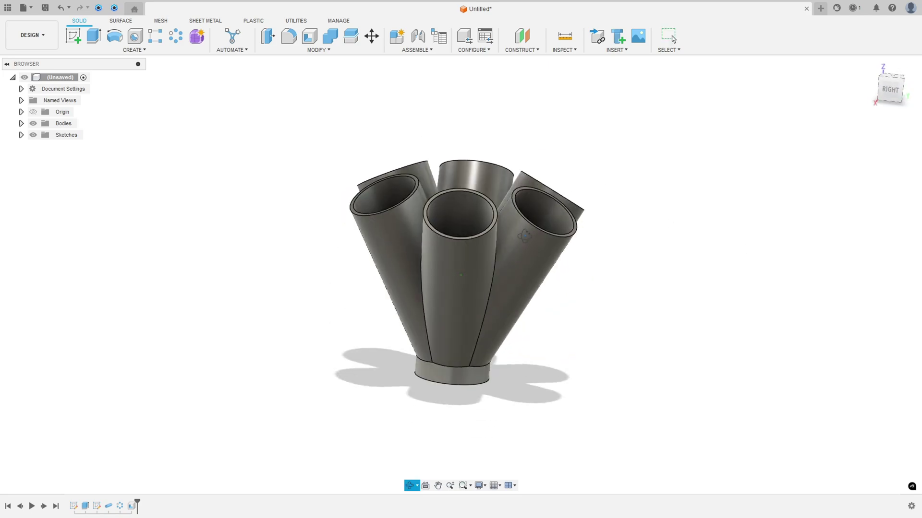
# Step: Add a flipped section analysis on the XZ plane to expose the 2 mm hollow walls
pyautogui.click(564, 50)
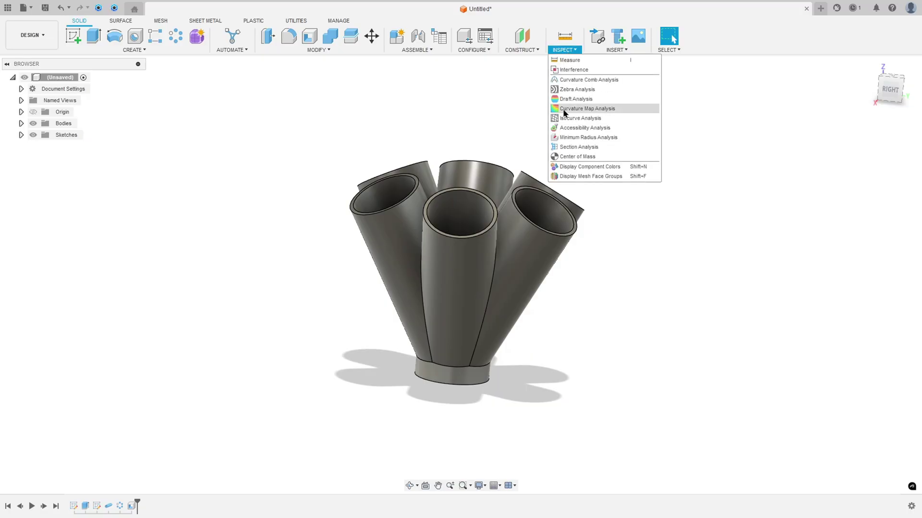
pyautogui.click(578, 148)
pyautogui.keyDown('shift'); pyautogui.moveTo(475, 317); pyautogui.dragTo(492, 350, button='middle'); pyautogui.keyUp('shift')
pyautogui.click(491, 351)
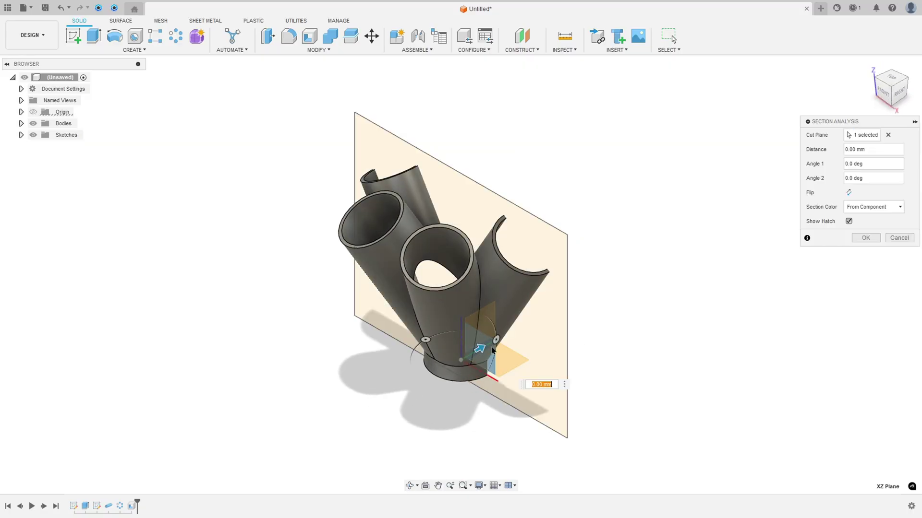
pyautogui.click(847, 194)
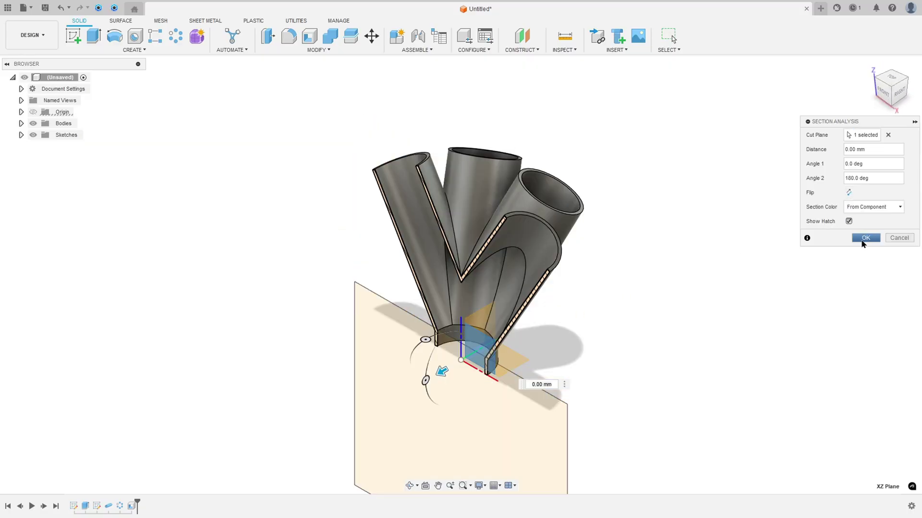
pyautogui.click(865, 237)
pyautogui.keyDown('shift'); pyautogui.moveTo(661, 255); pyautogui.dragTo(645, 226, button='middle'); pyautogui.keyUp('shift')
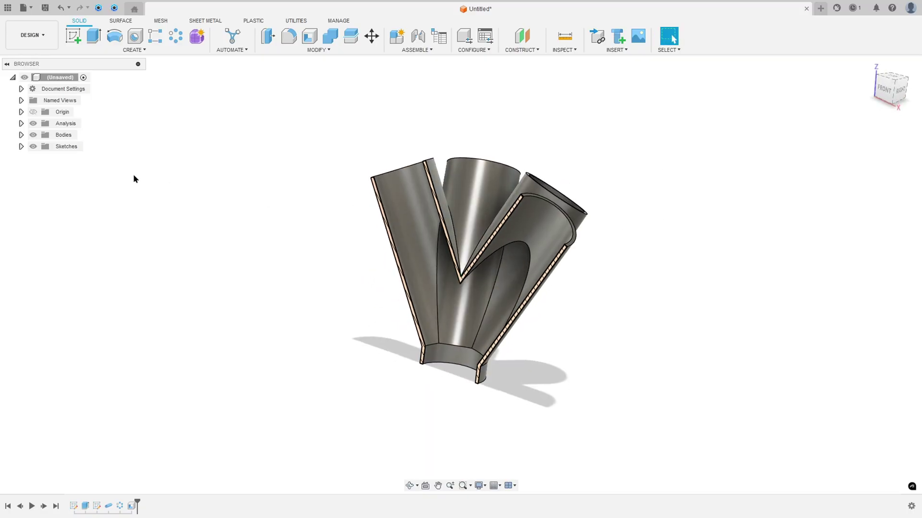
# Step: Hide the section cut to show the full part, then bring up the Acrobat drawing
pyautogui.click(33, 125)
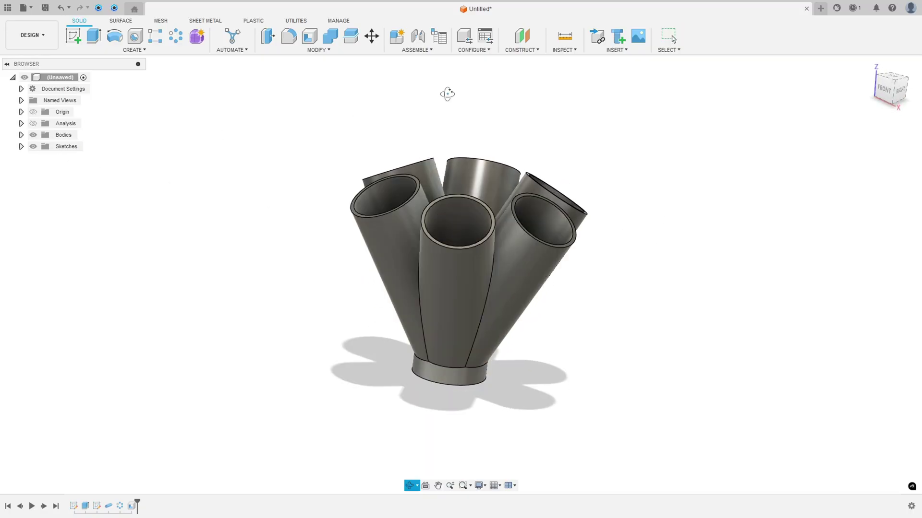
pyautogui.keyDown('shift'); pyautogui.moveTo(449, 91); pyautogui.dragTo(448, 112, button='middle'); pyautogui.keyUp('shift')
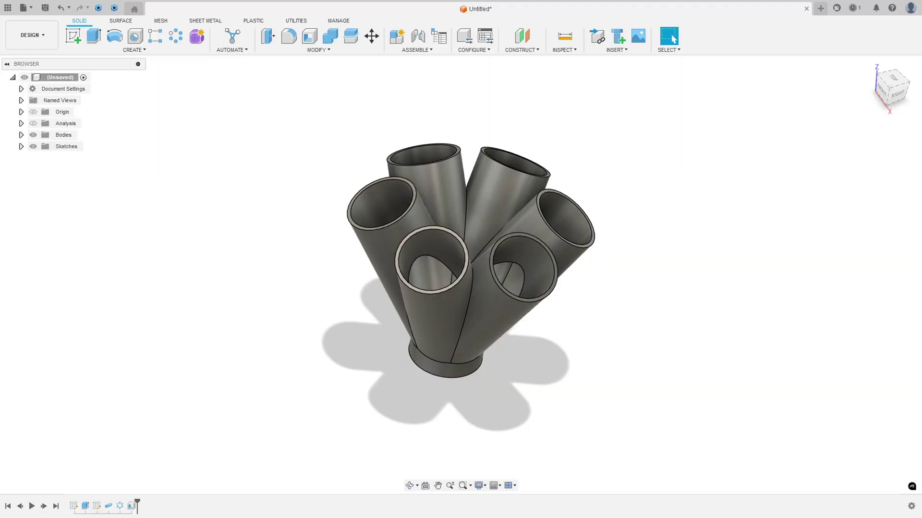
pyautogui.hotkey('alt', 'Tab')
pyautogui.scroll(3, 473, 283)
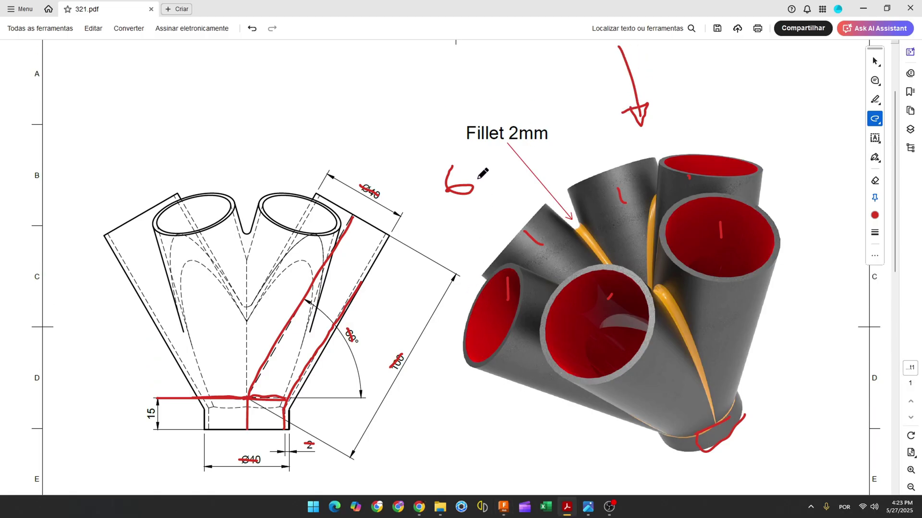
# Step: Underline the Fillet 2mm note and trace four render fillets in red, then return to Fusion 360
pyautogui.moveTo(473, 145); pyautogui.dragTo(543, 144)
pyautogui.moveTo(667, 295); pyautogui.dragTo(678, 325)
pyautogui.moveTo(653, 265); pyautogui.dragTo(658, 224)
pyautogui.moveTo(608, 253); pyautogui.dragTo(595, 240)
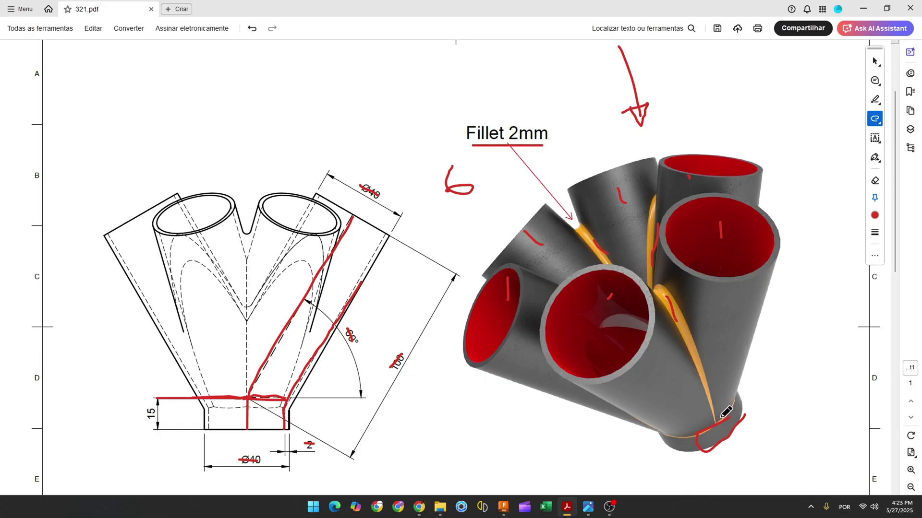
pyautogui.moveTo(712, 429); pyautogui.dragTo(657, 438)
pyautogui.click(503, 506)
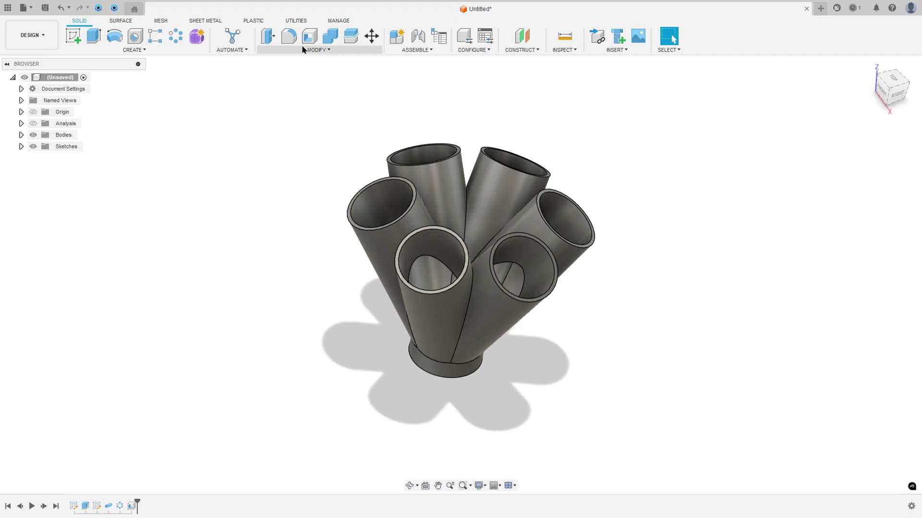
# Step: Start a fillet and select the joint edges where the tubes meet each other
pyautogui.click(288, 38)
pyautogui.scroll(3, 502, 341)
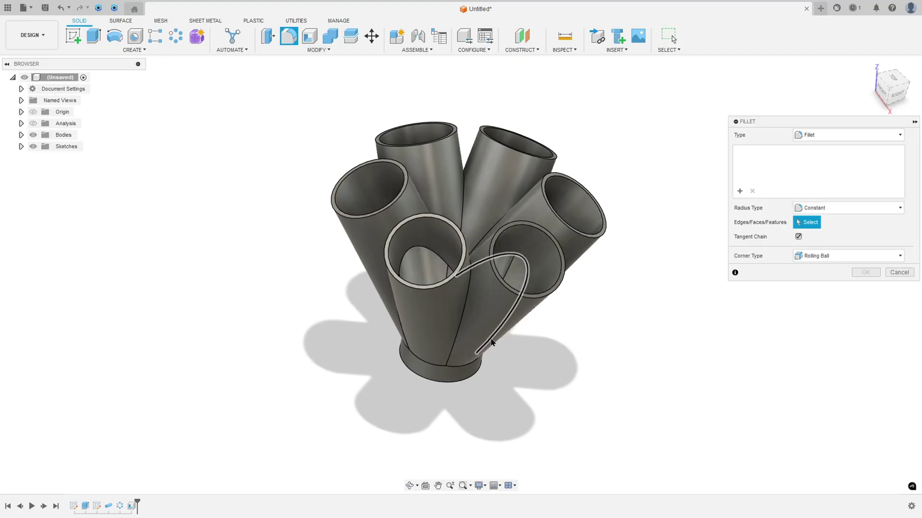
pyautogui.click(463, 305)
pyautogui.keyDown('shift'); pyautogui.moveTo(463, 305); pyautogui.dragTo(411, 394, button='middle'); pyautogui.keyUp('shift')
pyautogui.click(423, 312)
pyautogui.click(440, 305)
pyautogui.click(441, 298)
pyautogui.click(444, 307)
# Step: Add the tube-to-base-collar joint edges for twelve in total and enter a 2 mm radius
pyautogui.scroll(-5, 449, 328)
pyautogui.click(422, 331)
pyautogui.click(355, 379)
pyautogui.click(351, 384)
pyautogui.click(314, 397)
pyautogui.click(300, 370)
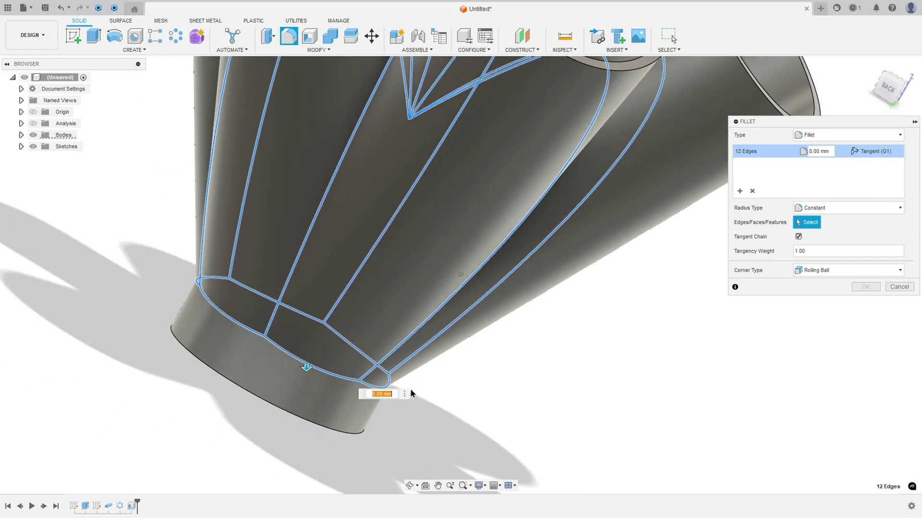
pyautogui.write('2')
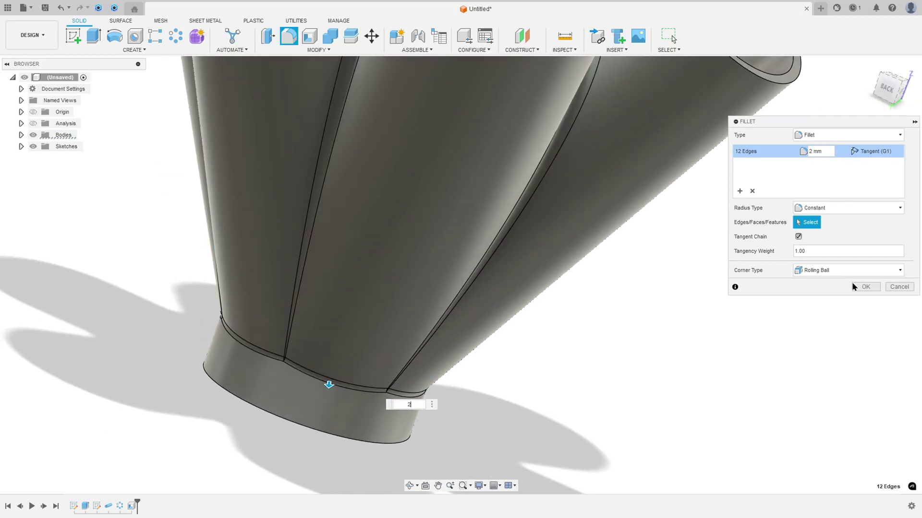